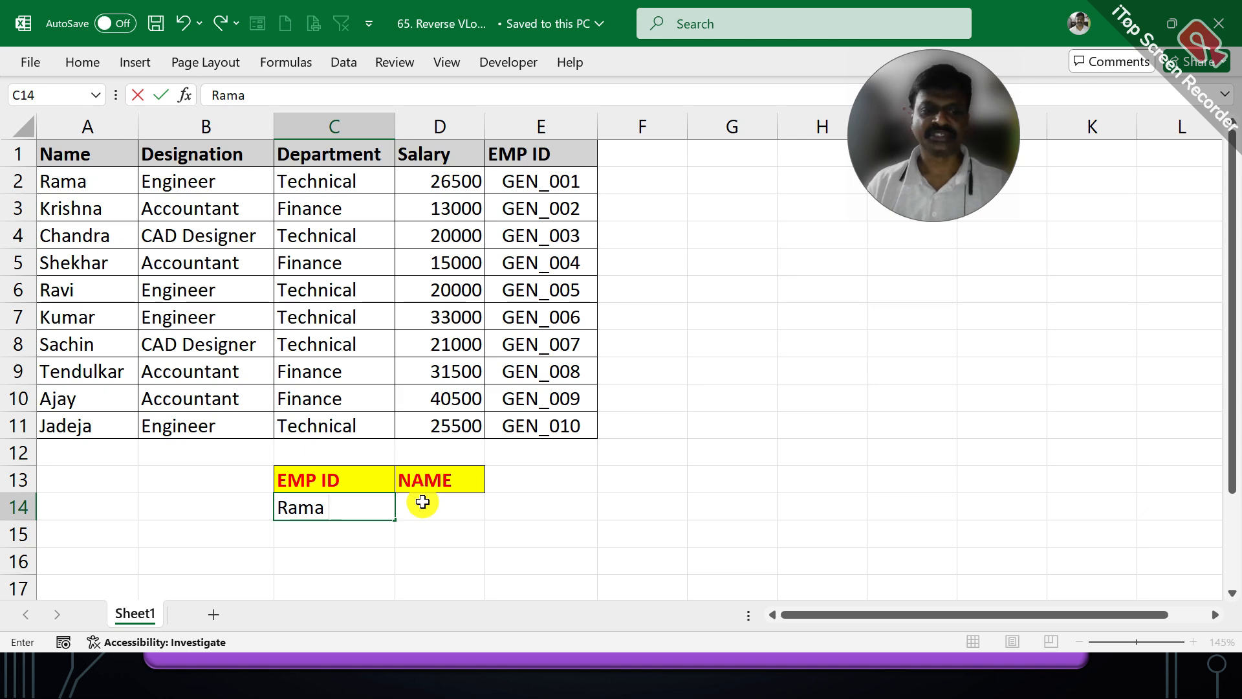
Discard the unfinished entry in C14 and move the EMP ID header from C13 to E13, beside NAME
{"action": "key", "text": "Escape"}
{"action": "left_click", "coordinate": [315, 476]}
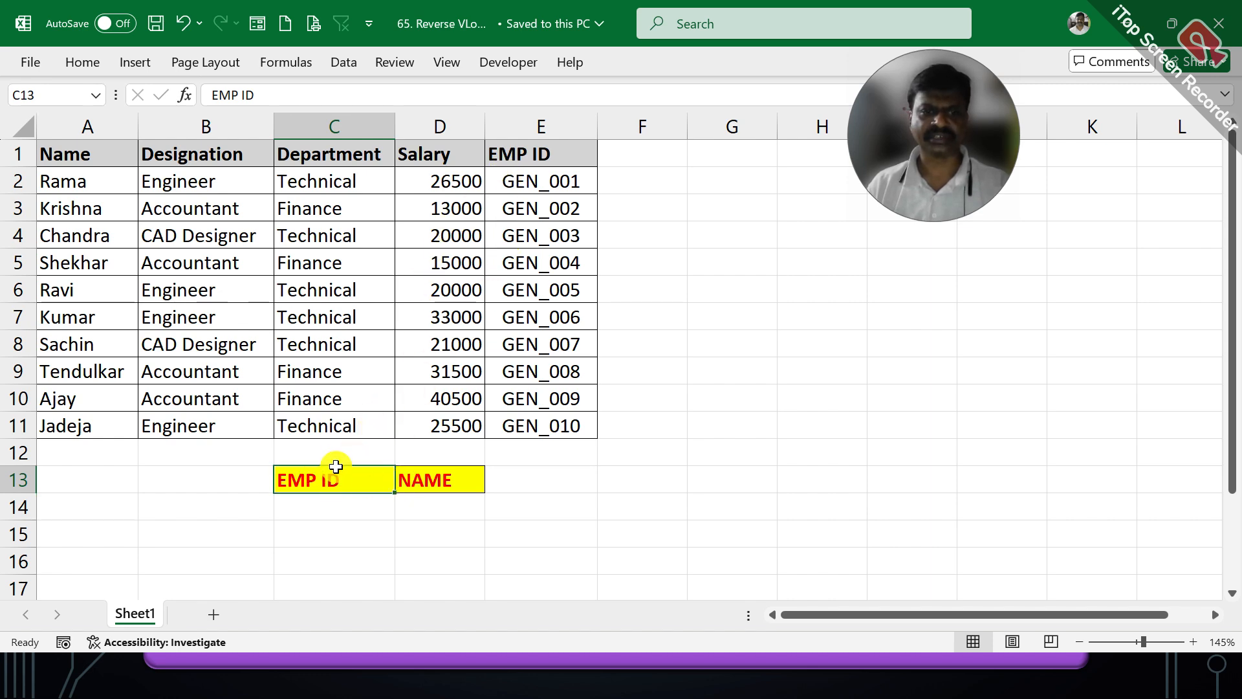
{"action": "left_click_drag", "start_coordinate": [339, 459], "coordinate": [516, 465]}
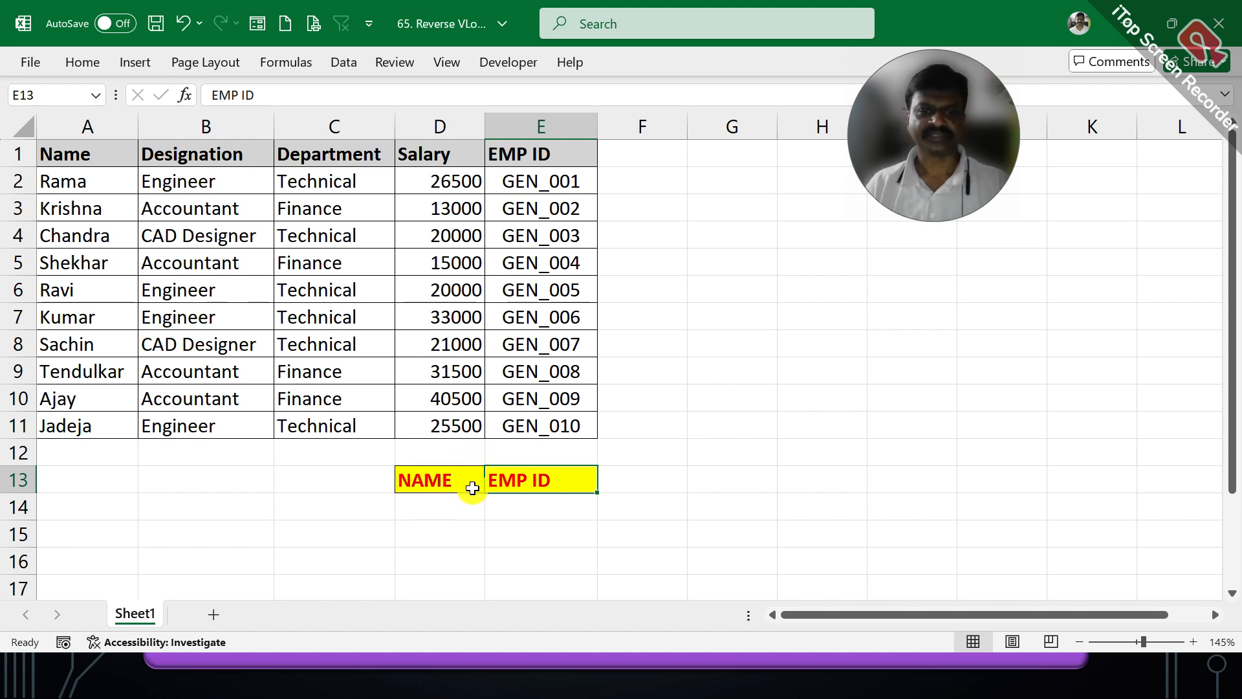
{"action": "left_click", "coordinate": [449, 504]}
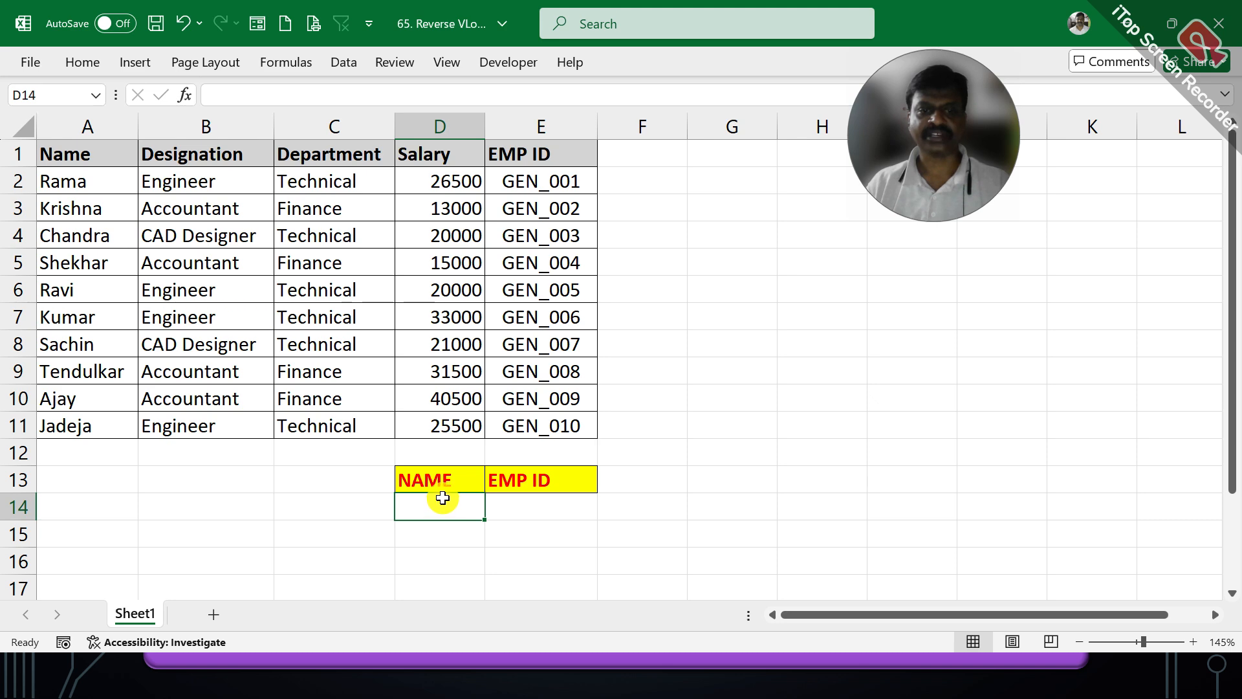
Enter the formula =A2&REPT(" ",1) in D14 to append one trailing space to the first employee's name
{"action": "double_click", "coordinate": [101, 170]}
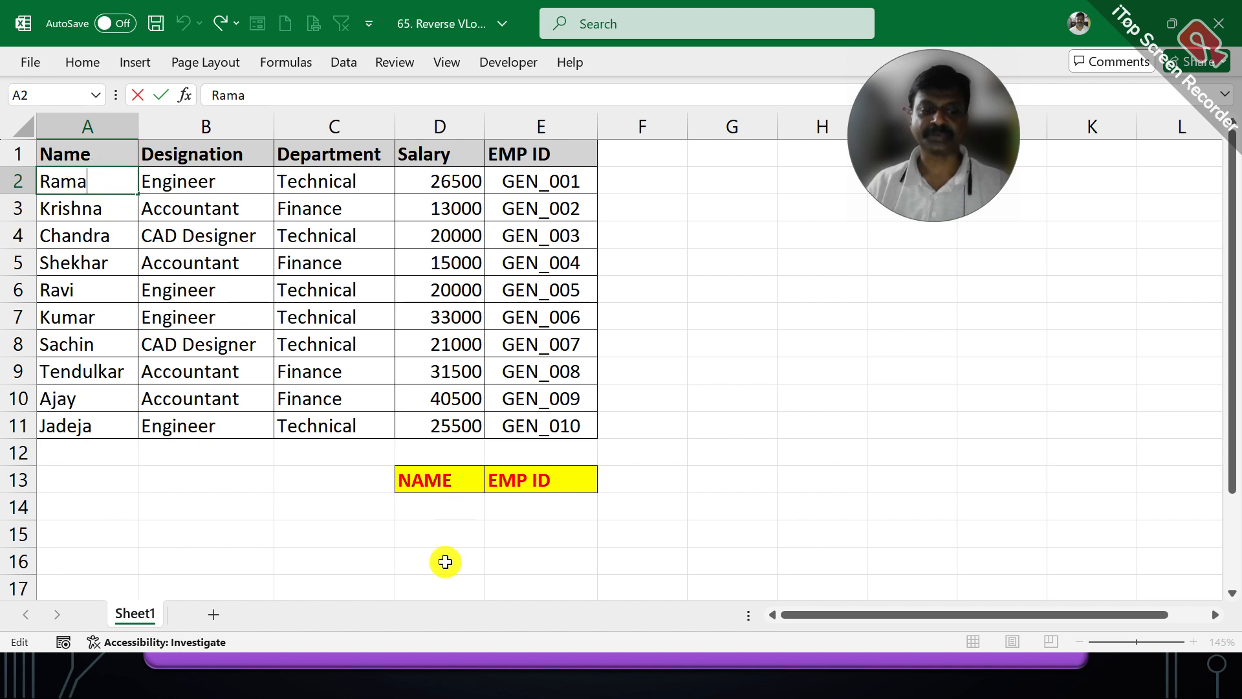
{"action": "key", "text": "Escape"}
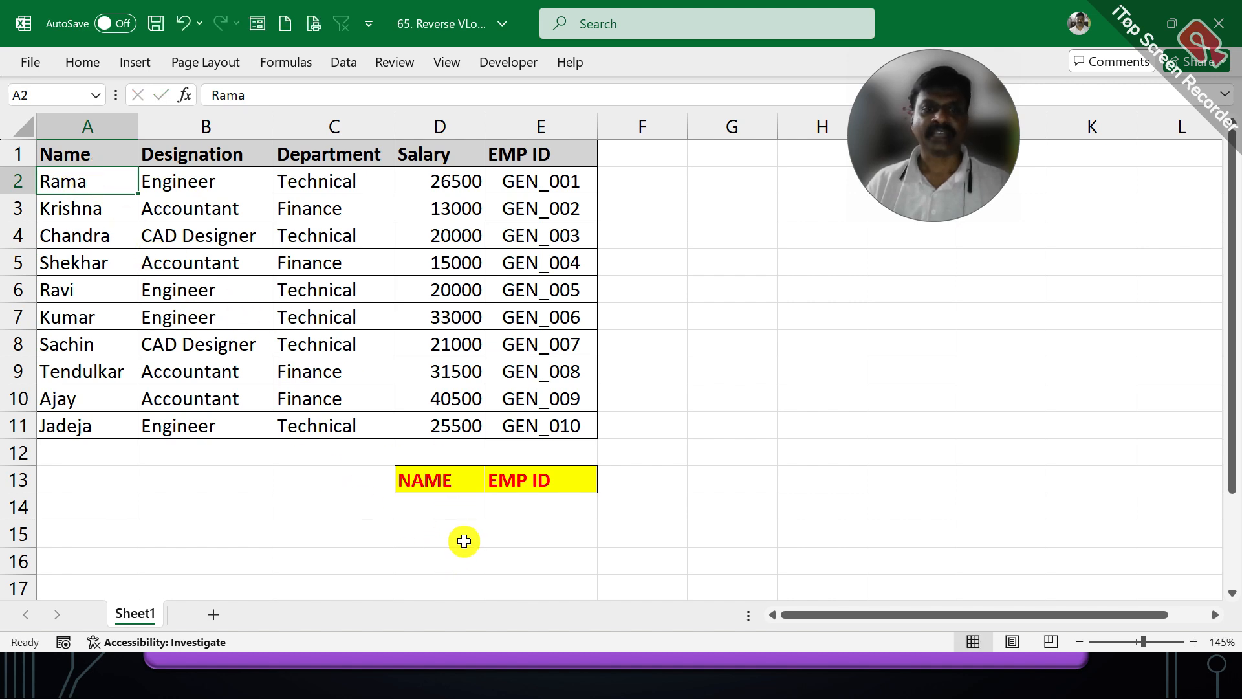
{"action": "left_click", "coordinate": [452, 501]}
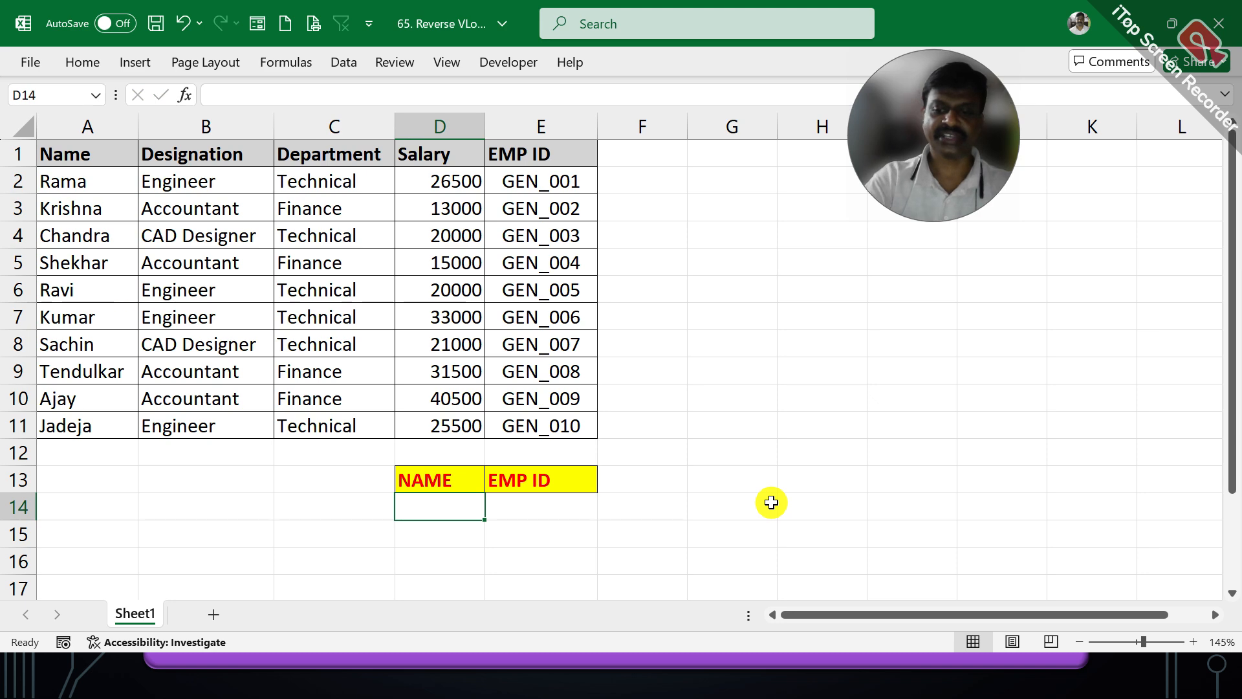
{"action": "type", "text": "="}
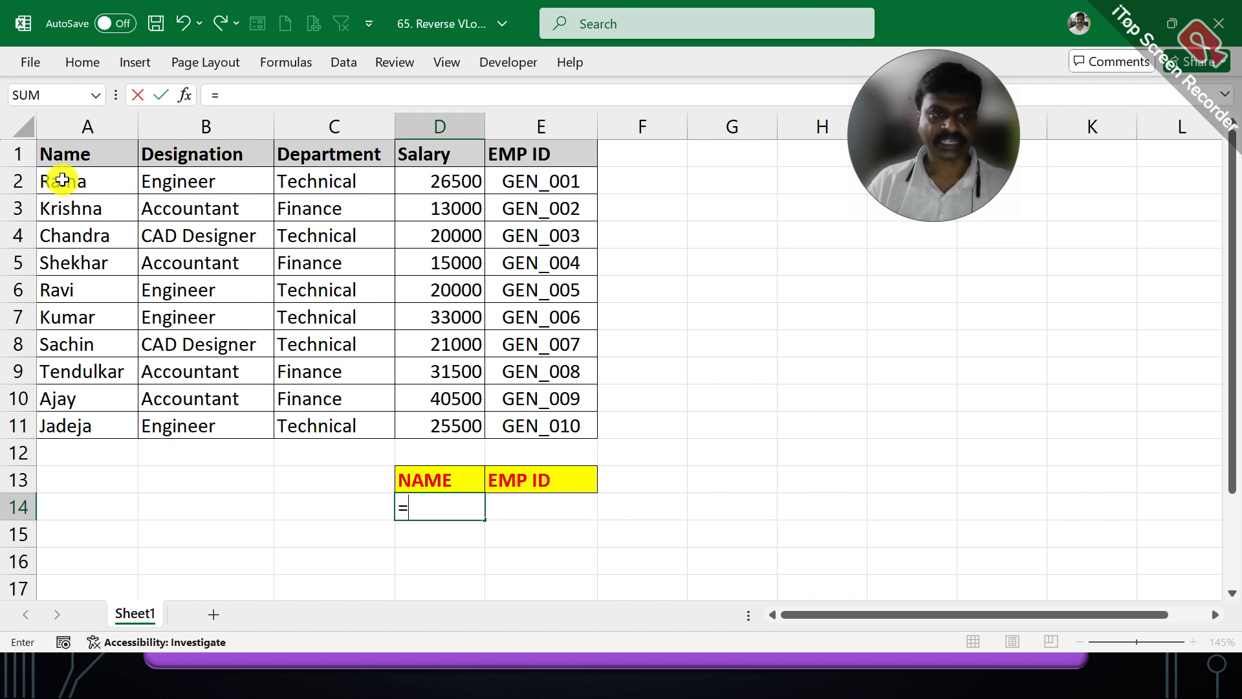
{"action": "left_click", "coordinate": [62, 182]}
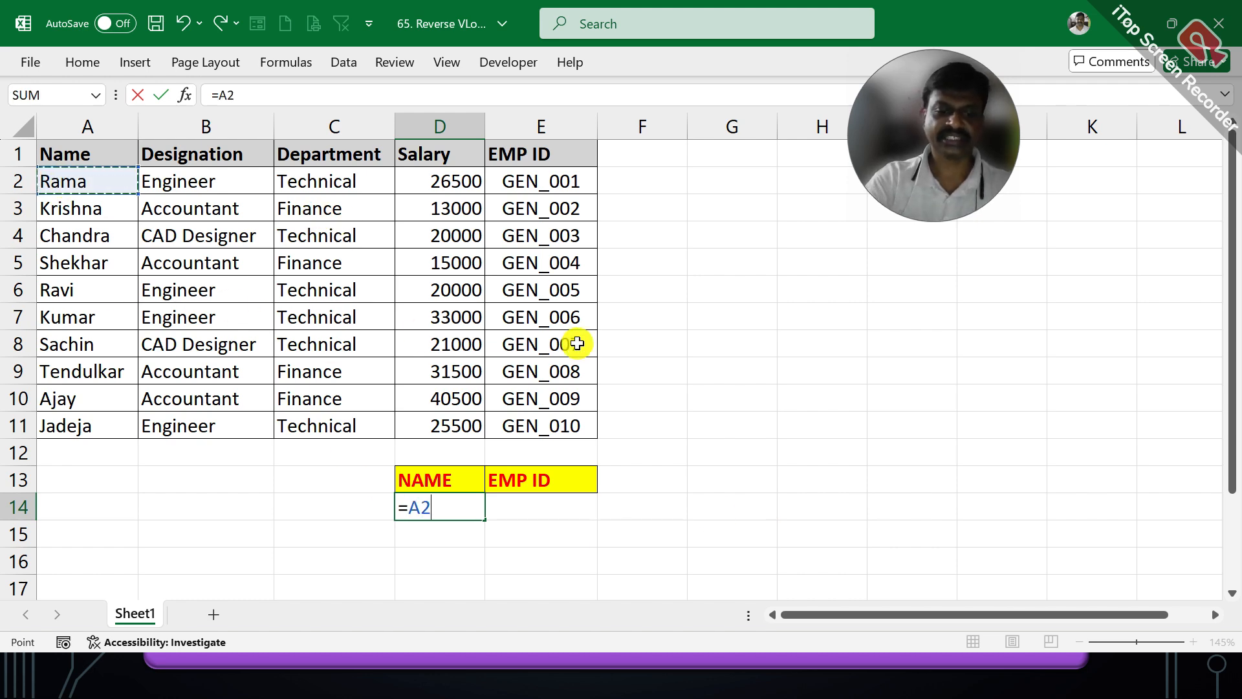
{"action": "type", "text": "&"}
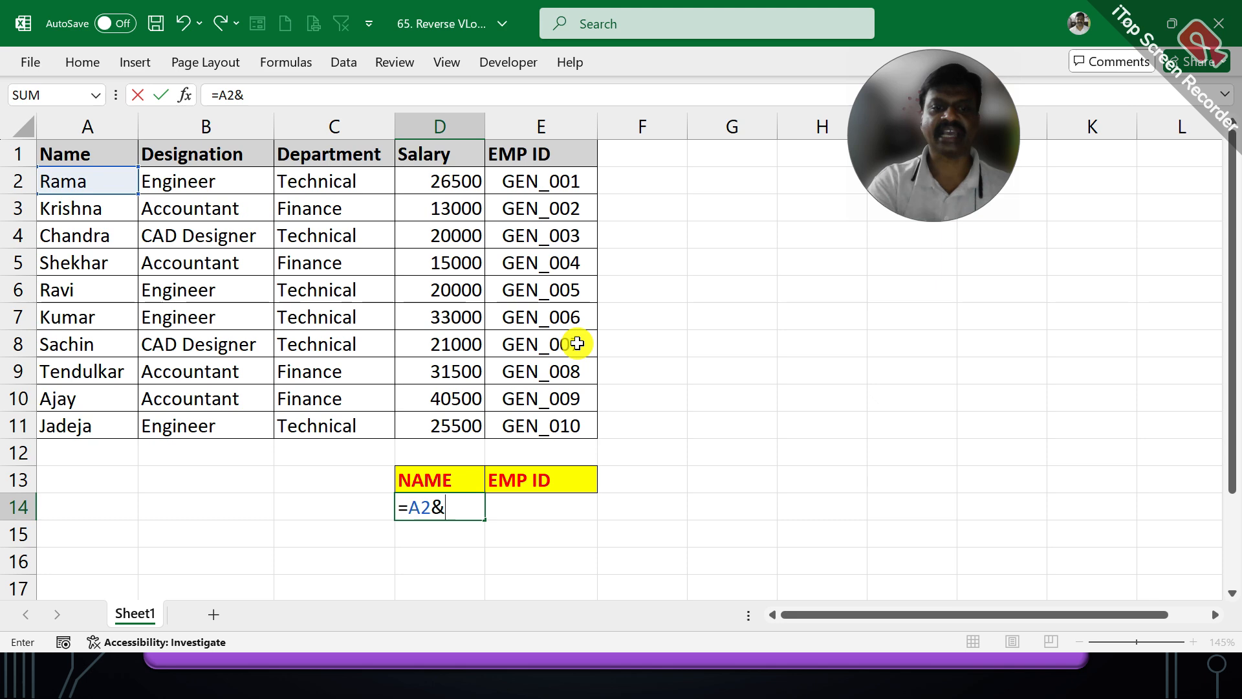
{"action": "type", "text": "rept"}
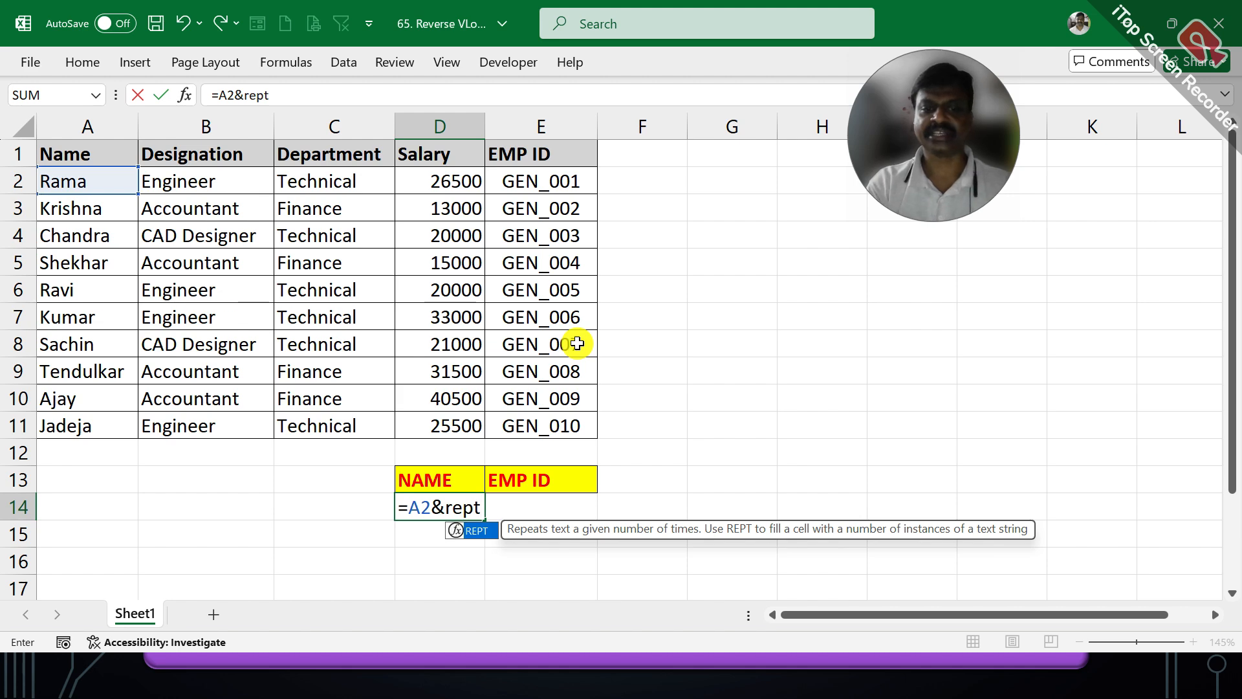
{"action": "key", "text": "Tab"}
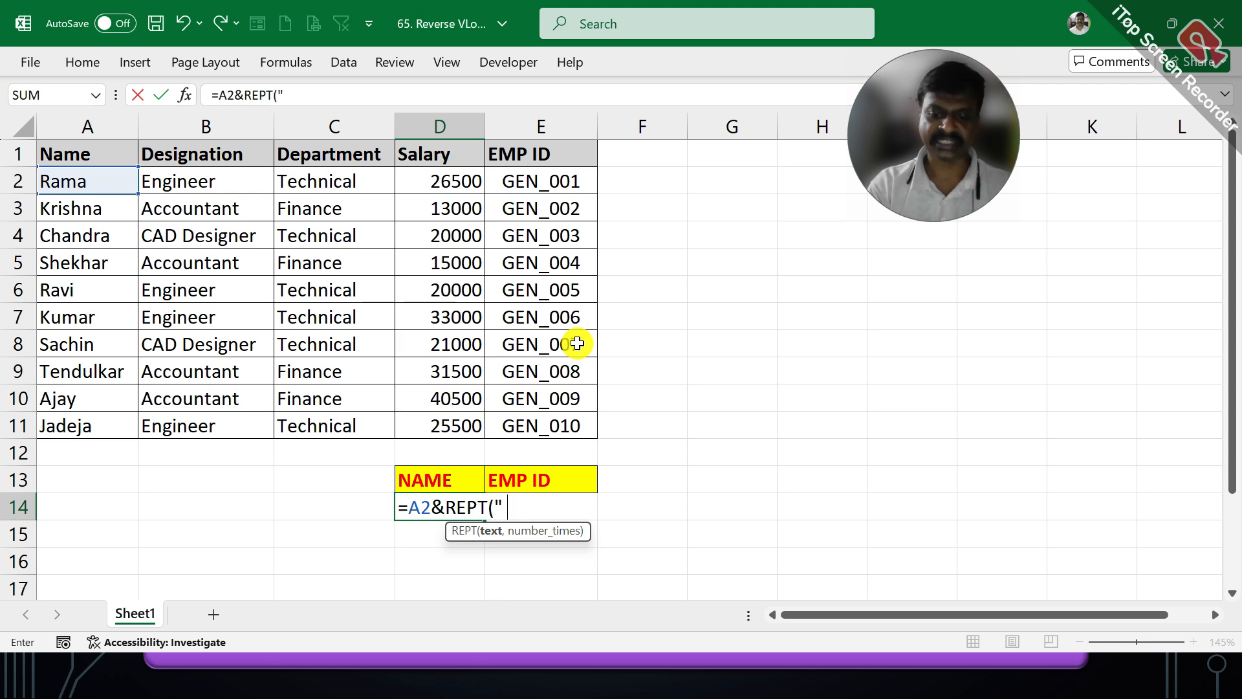
{"action": "type", "text": "\" \","}
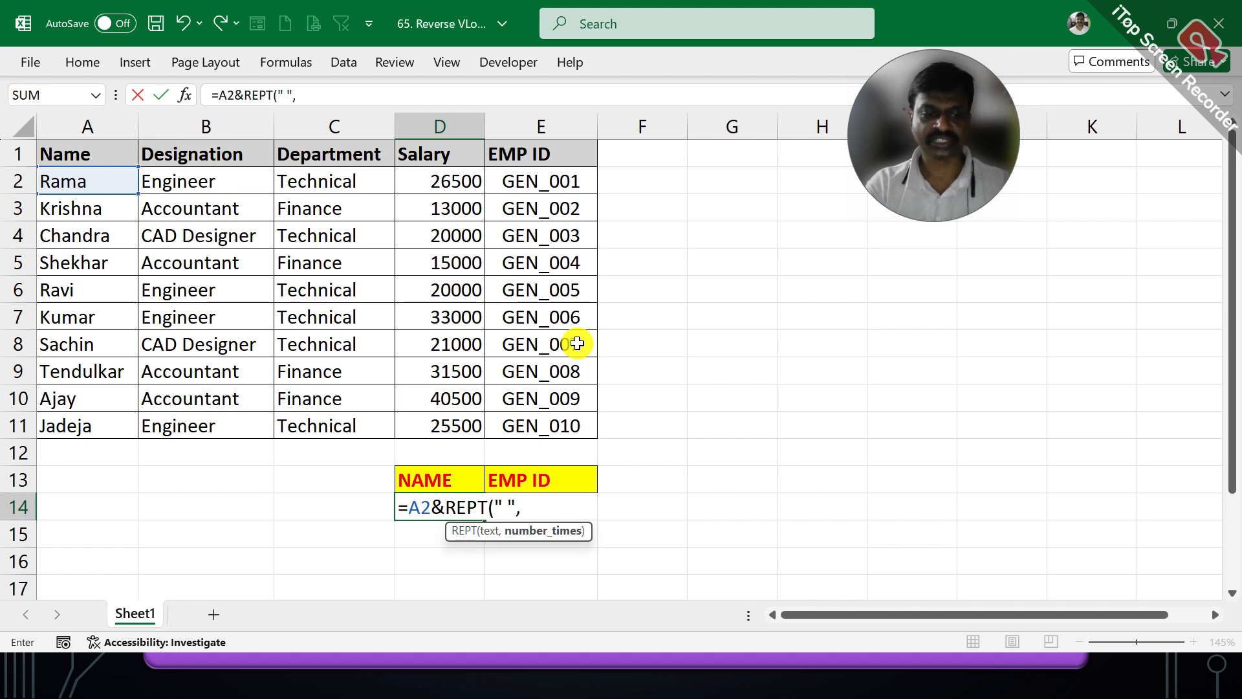
{"action": "type", "text": "1)"}
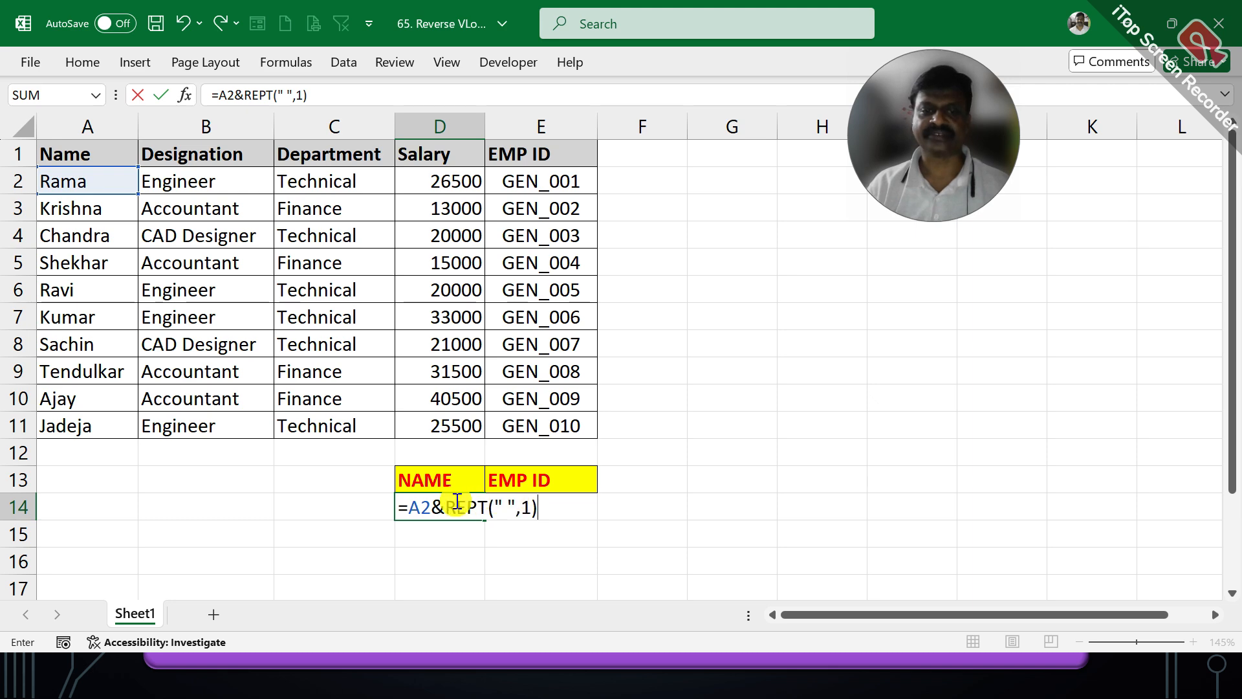
{"action": "left_click", "coordinate": [533, 505]}
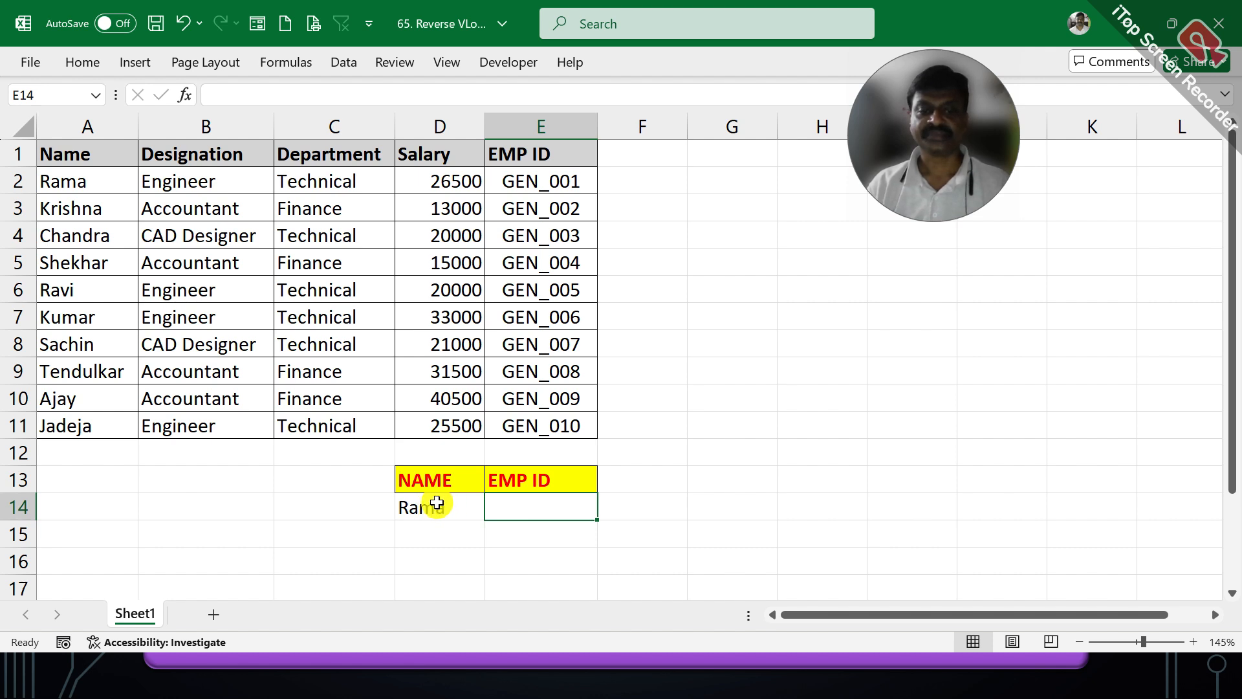
Copy the formula result in D14 and paste it as values only into E14
{"action": "left_click", "coordinate": [436, 503]}
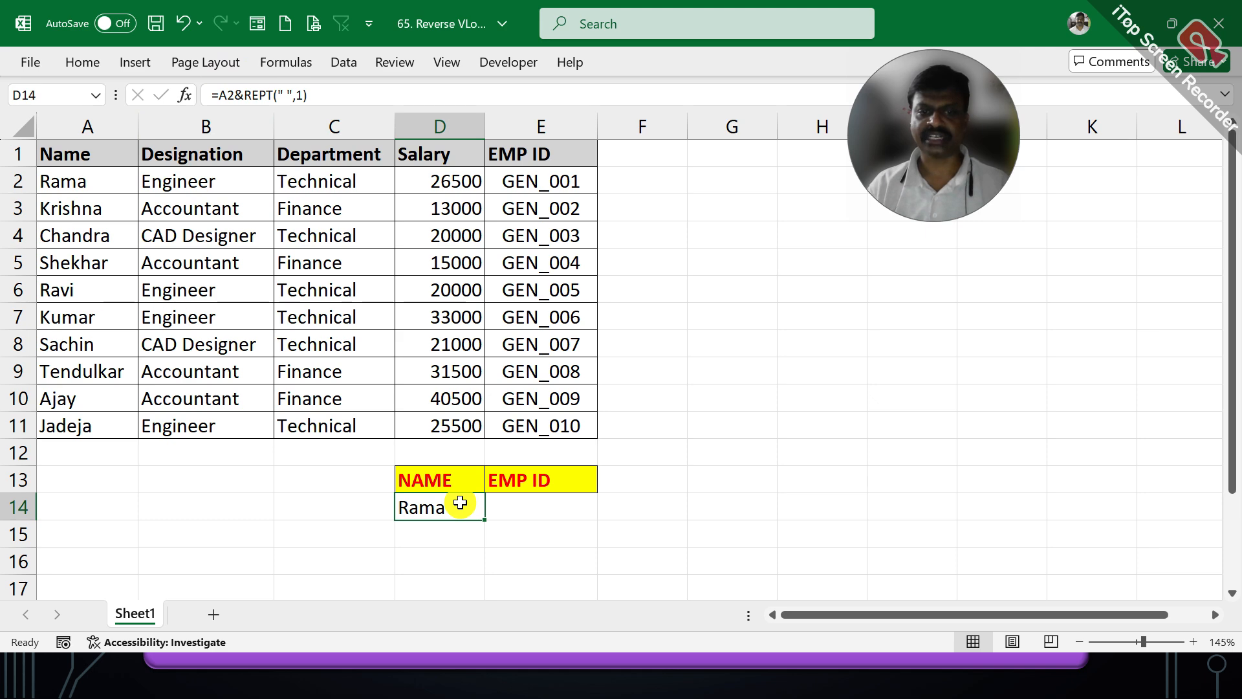
{"action": "right_click", "coordinate": [460, 504]}
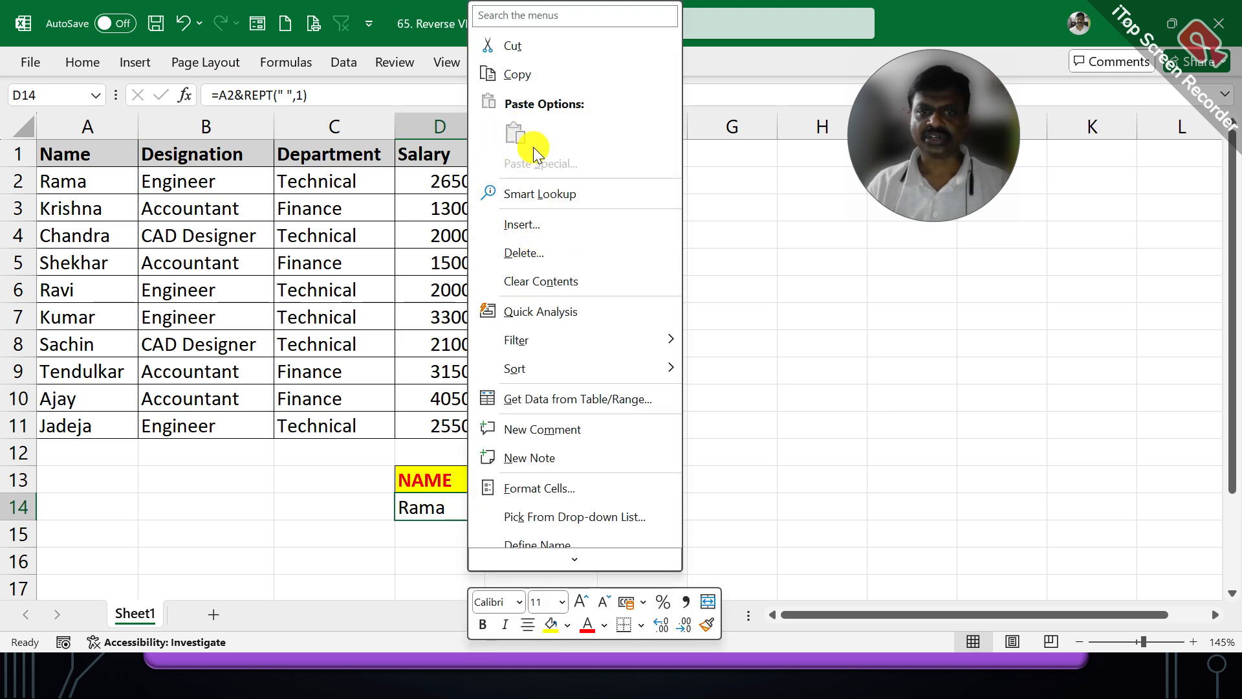
{"action": "left_click", "coordinate": [516, 75]}
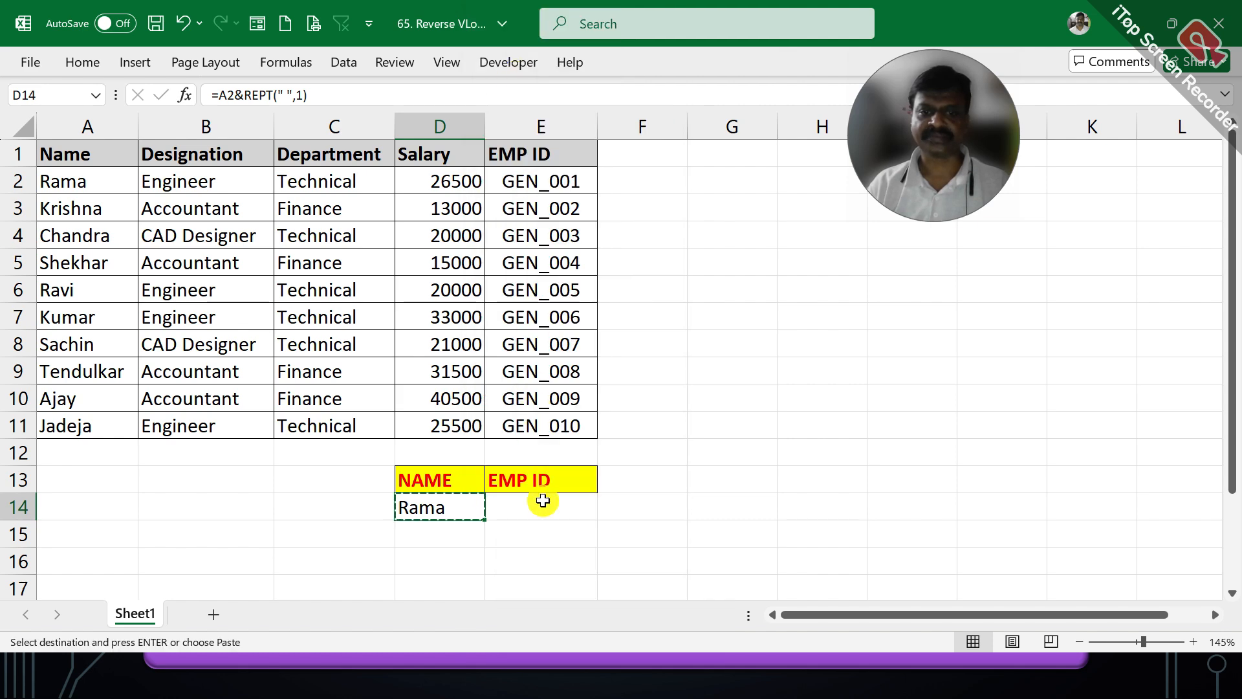
{"action": "right_click", "coordinate": [543, 500]}
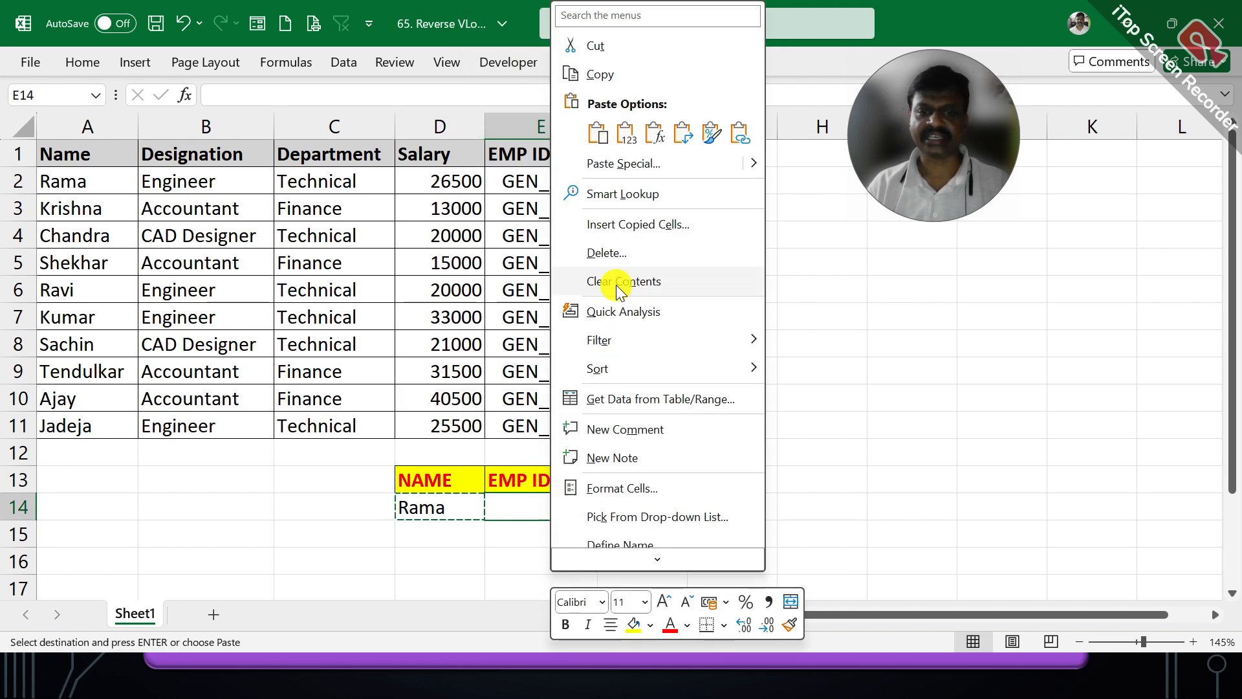
{"action": "left_click", "coordinate": [626, 136]}
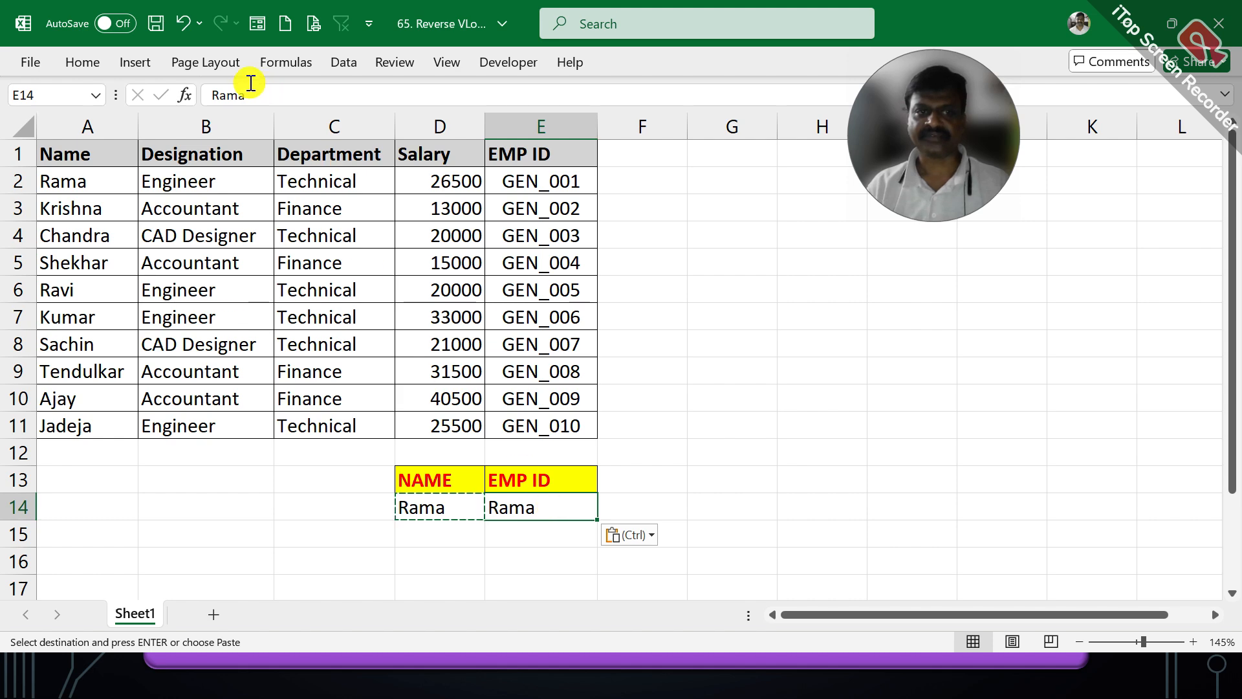
Compare the contents of D14, E14 and A2, checking E14 and A2 for a trailing space
{"action": "left_click", "coordinate": [449, 503]}
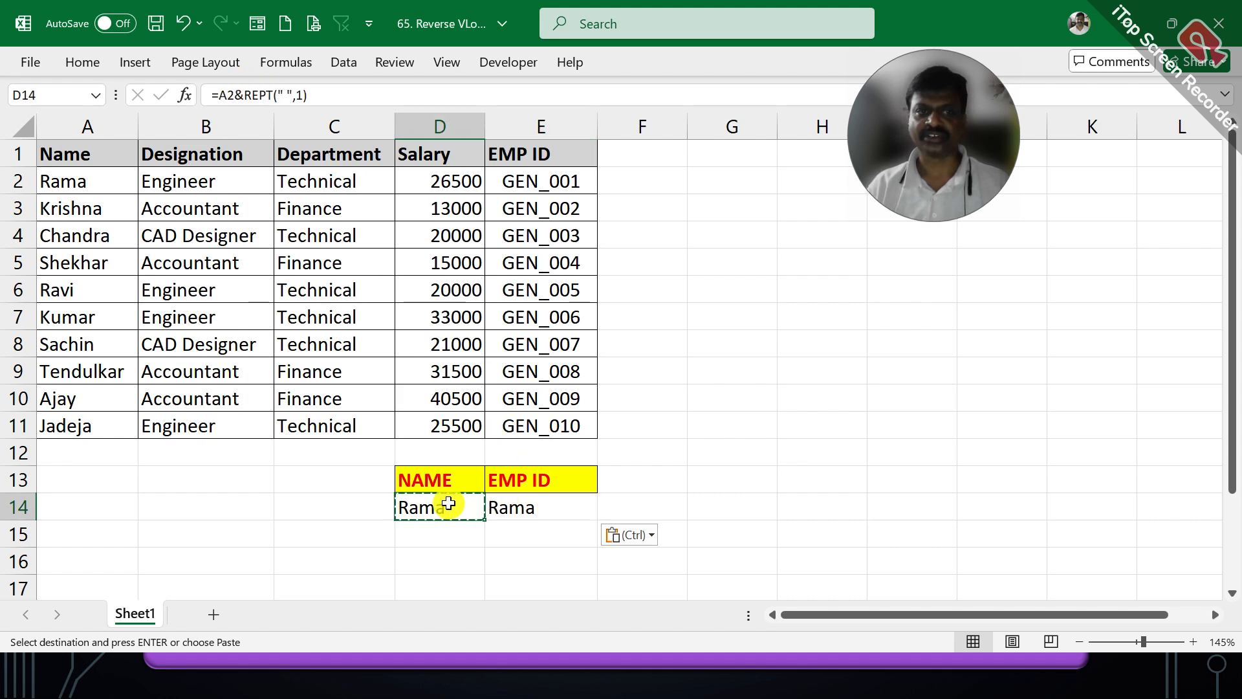
{"action": "left_click", "coordinate": [519, 506]}
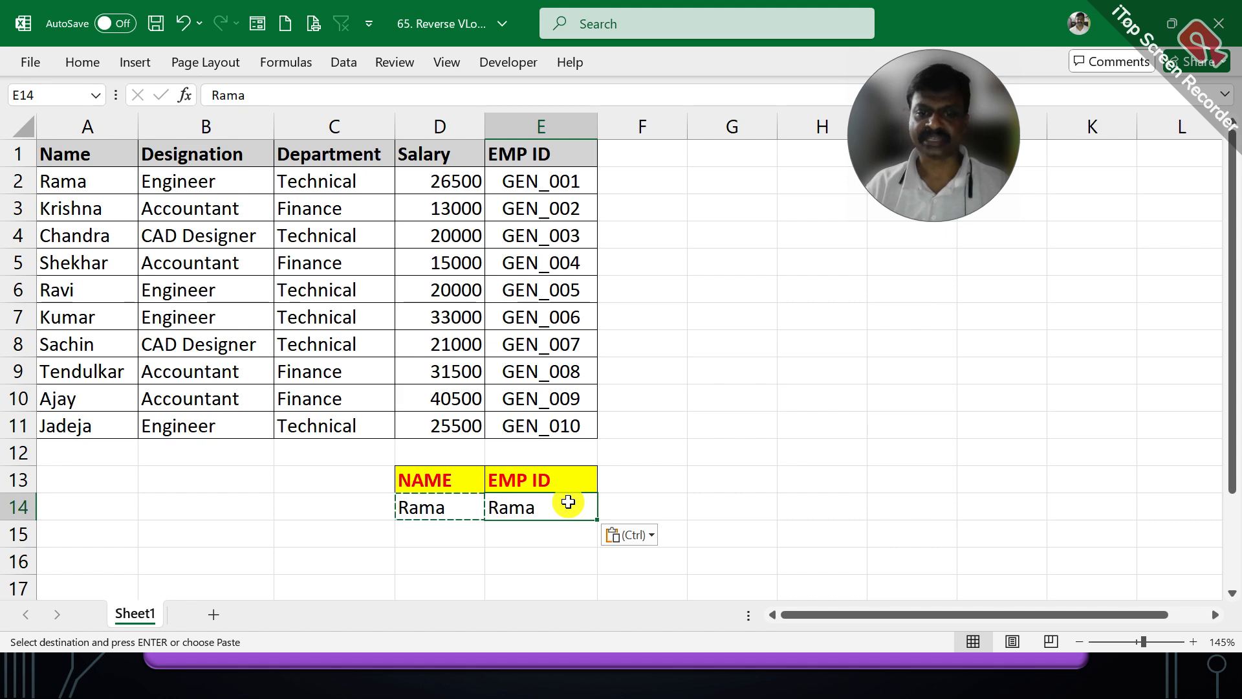
{"action": "key", "text": "Escape"}
{"action": "double_click", "coordinate": [554, 503]}
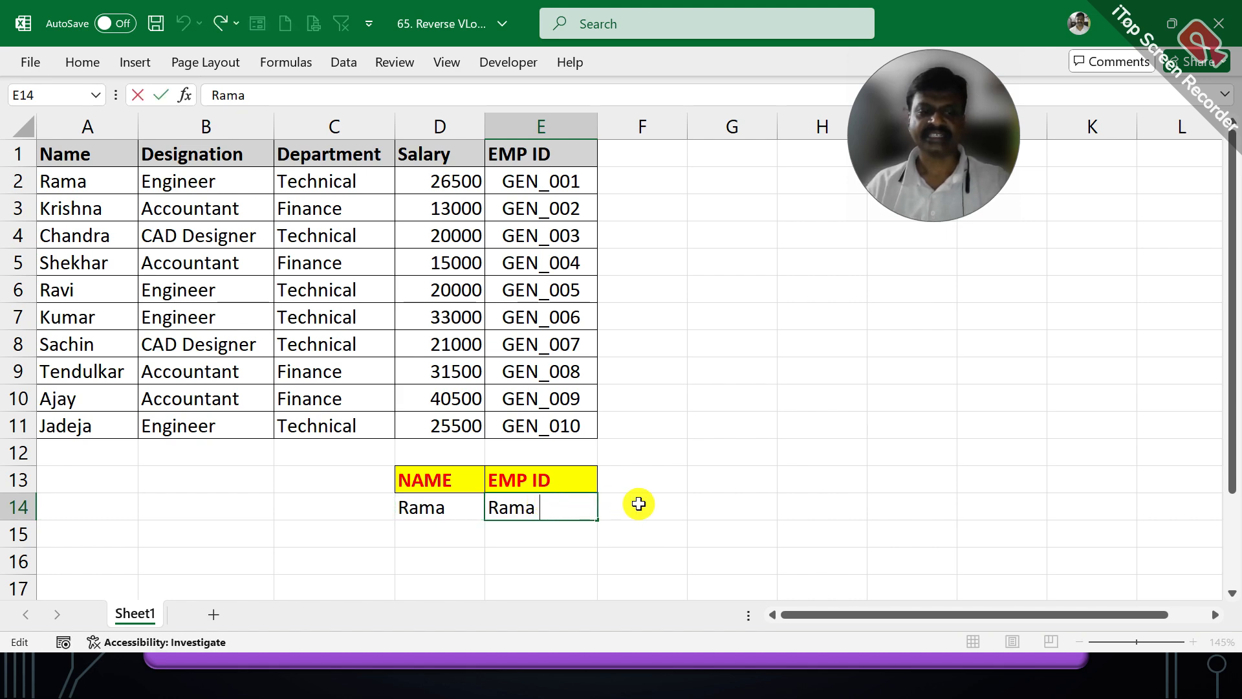
{"action": "left_click", "coordinate": [83, 181]}
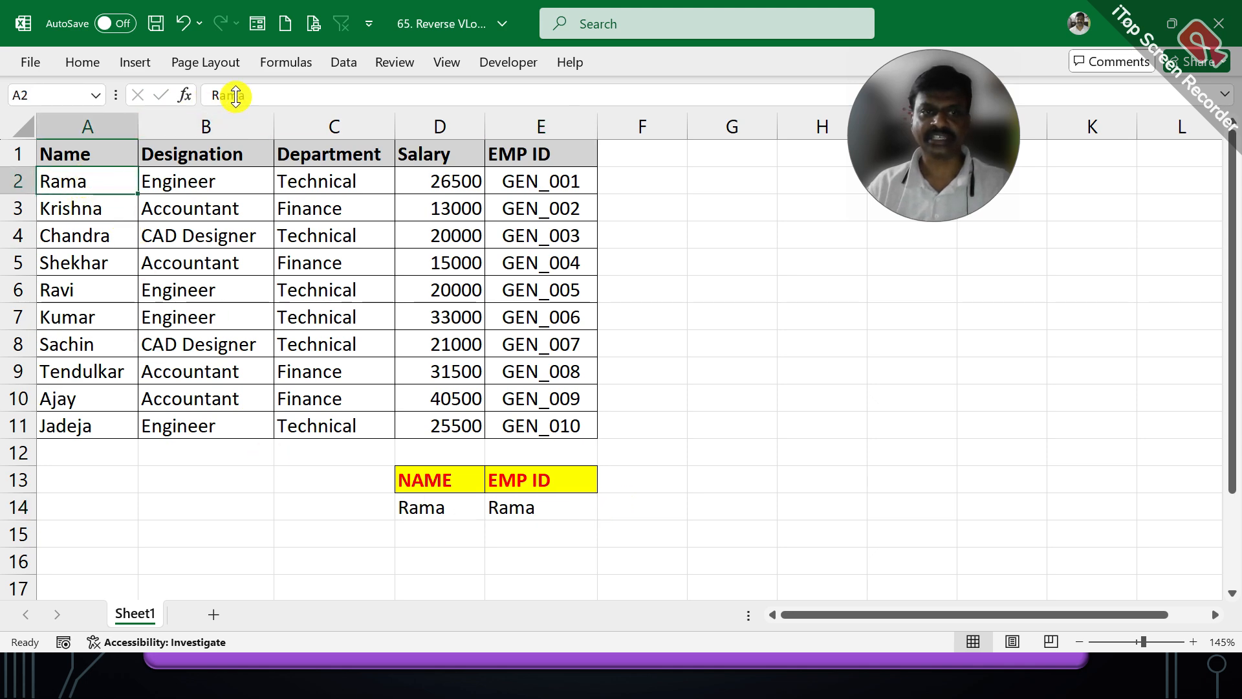
{"action": "double_click", "coordinate": [102, 179]}
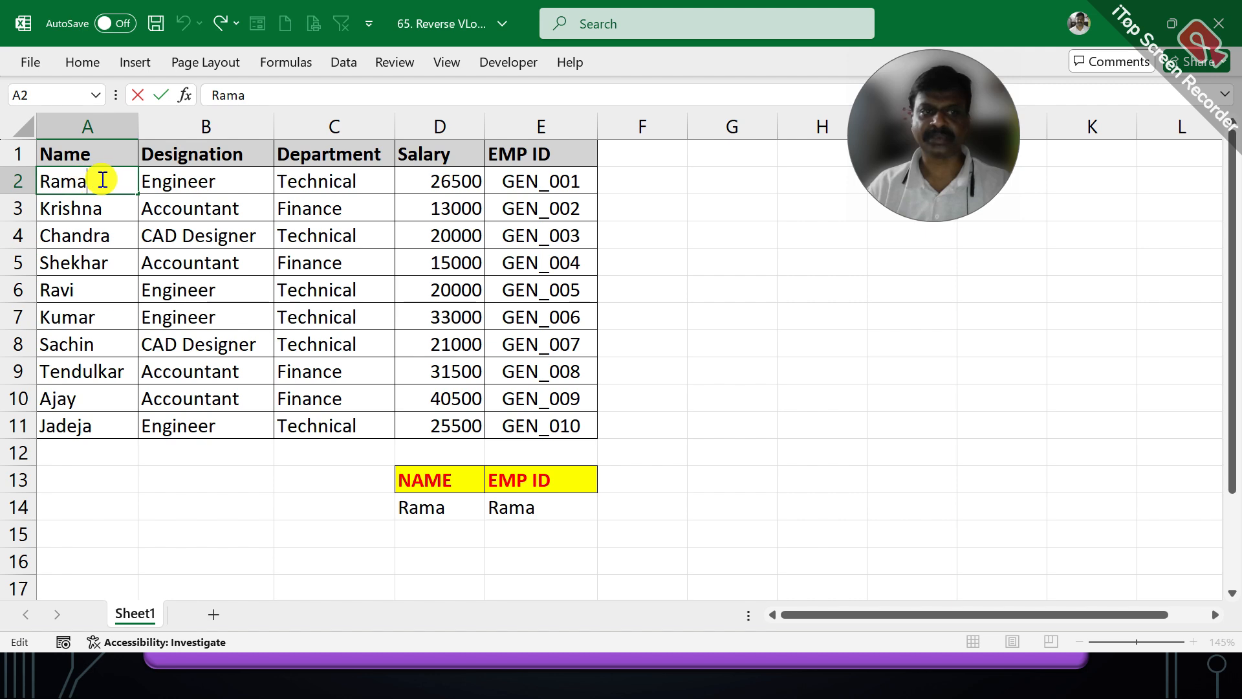
{"action": "key", "text": "Escape"}
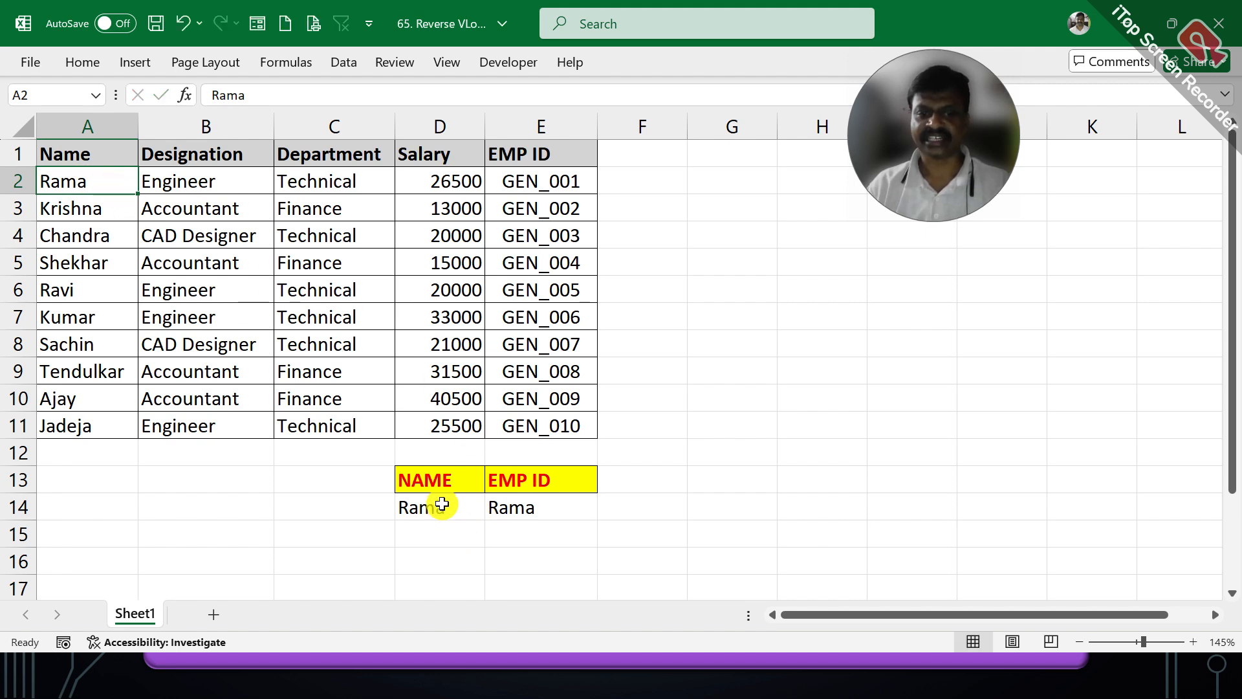
Fill the D14 formula down through D20 under the NAME header
{"action": "left_click", "coordinate": [442, 504]}
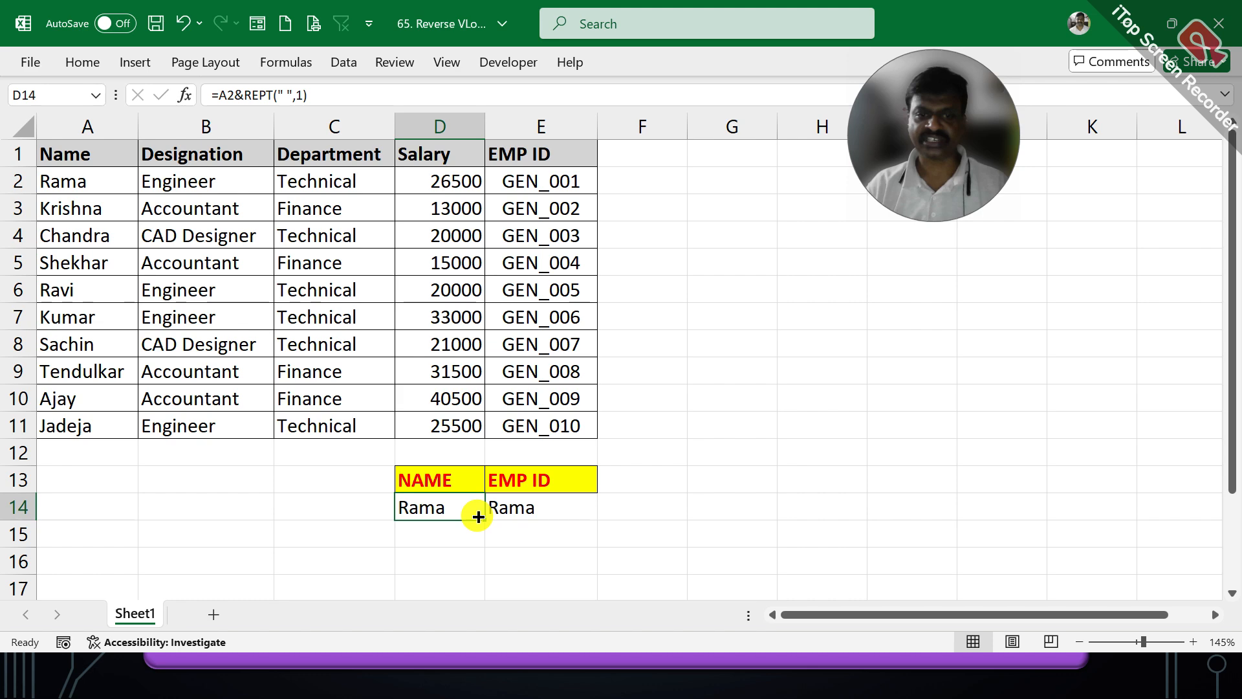
{"action": "left_click_drag", "start_coordinate": [478, 516], "coordinate": [468, 272]}
{"action": "scroll", "coordinate": [536, 369], "scroll_direction": "up", "scroll_amount": 3}
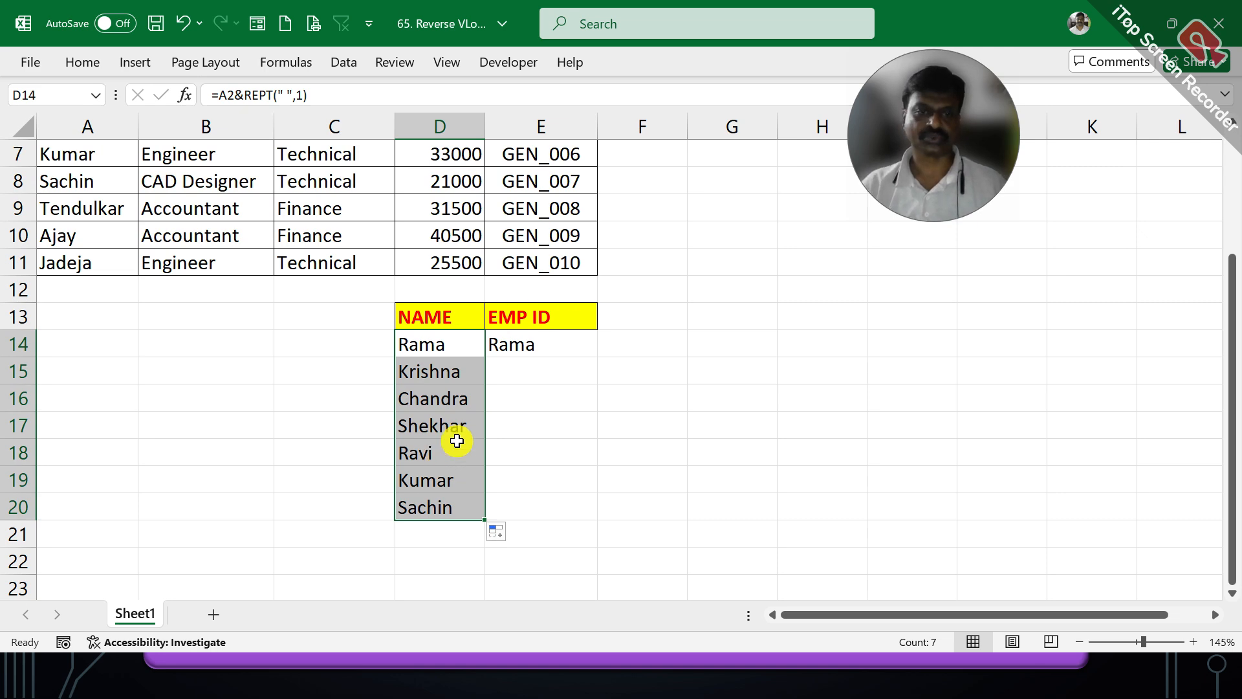
{"action": "scroll", "coordinate": [537, 411], "scroll_direction": "up", "scroll_amount": 2}
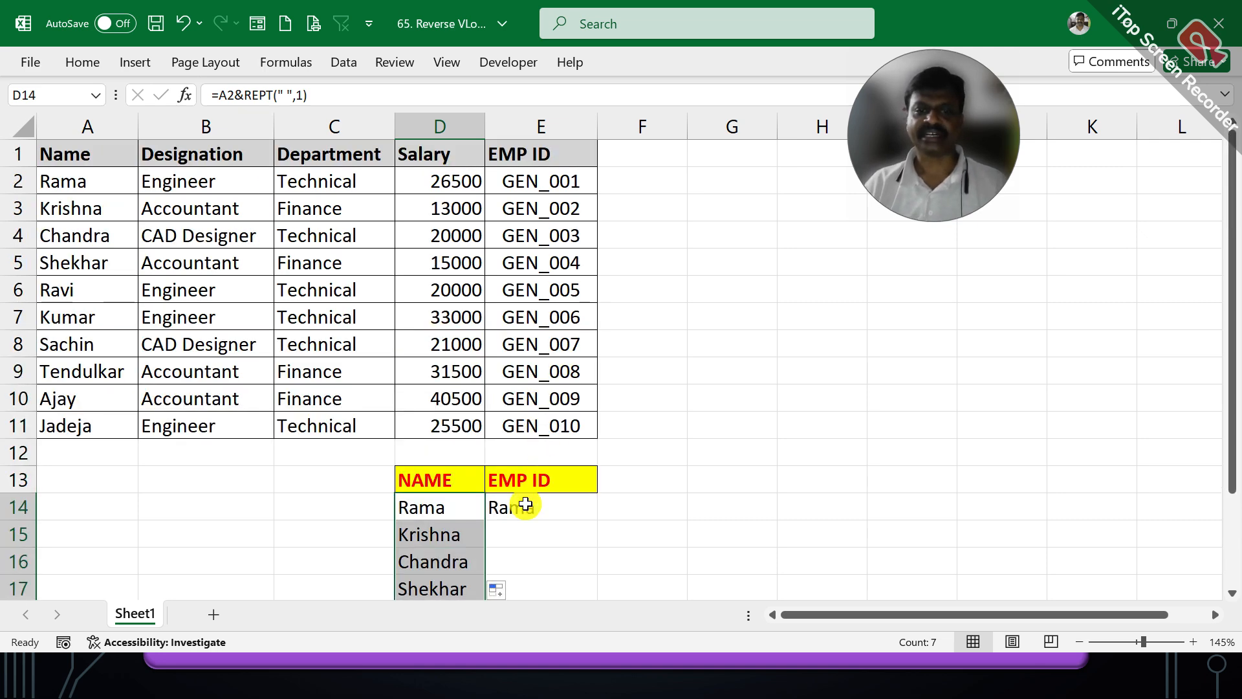
Try filling the pasted value in E14 down through E20, and undo that fill
{"action": "left_click", "coordinate": [541, 502]}
{"action": "scroll", "coordinate": [586, 435], "scroll_direction": "down", "scroll_amount": 2}
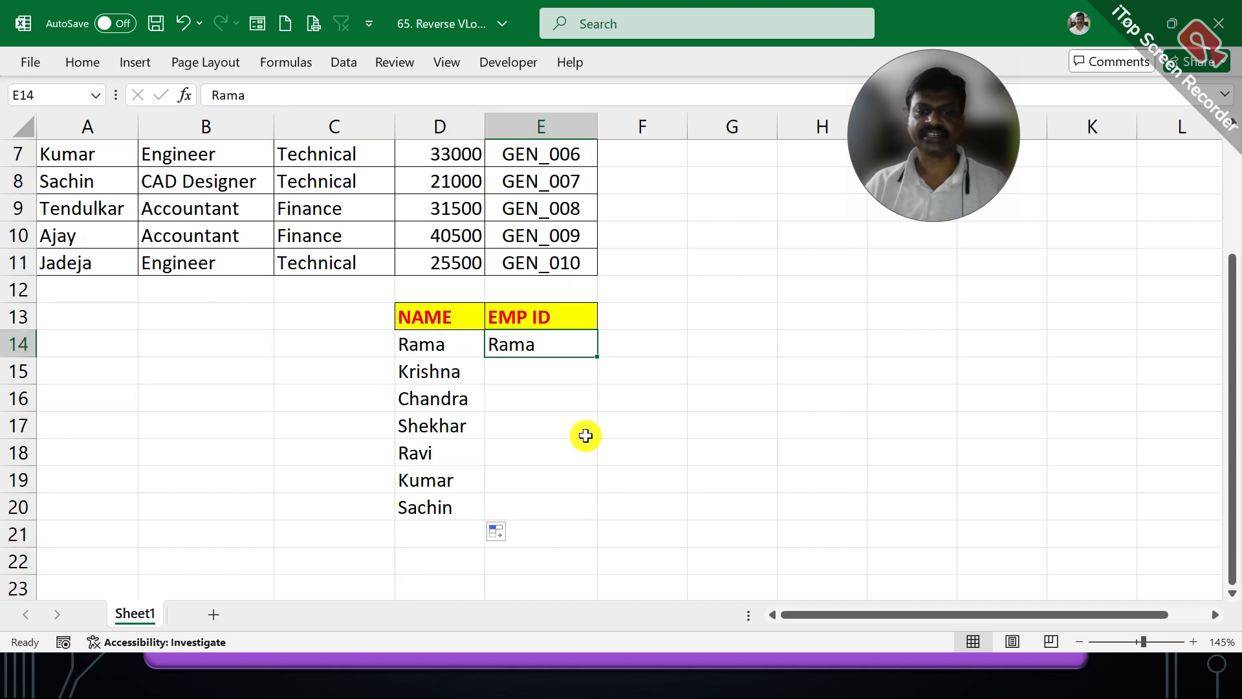
{"action": "double_click", "coordinate": [596, 355]}
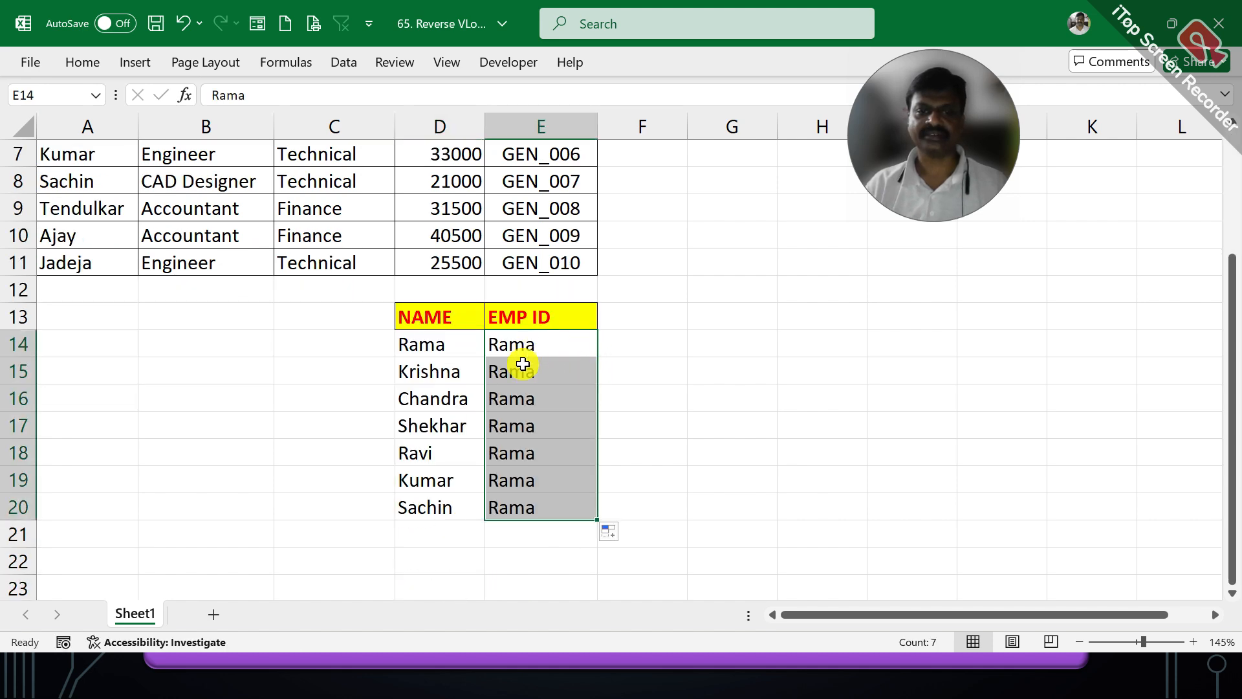
{"action": "key", "text": "ctrl+z"}
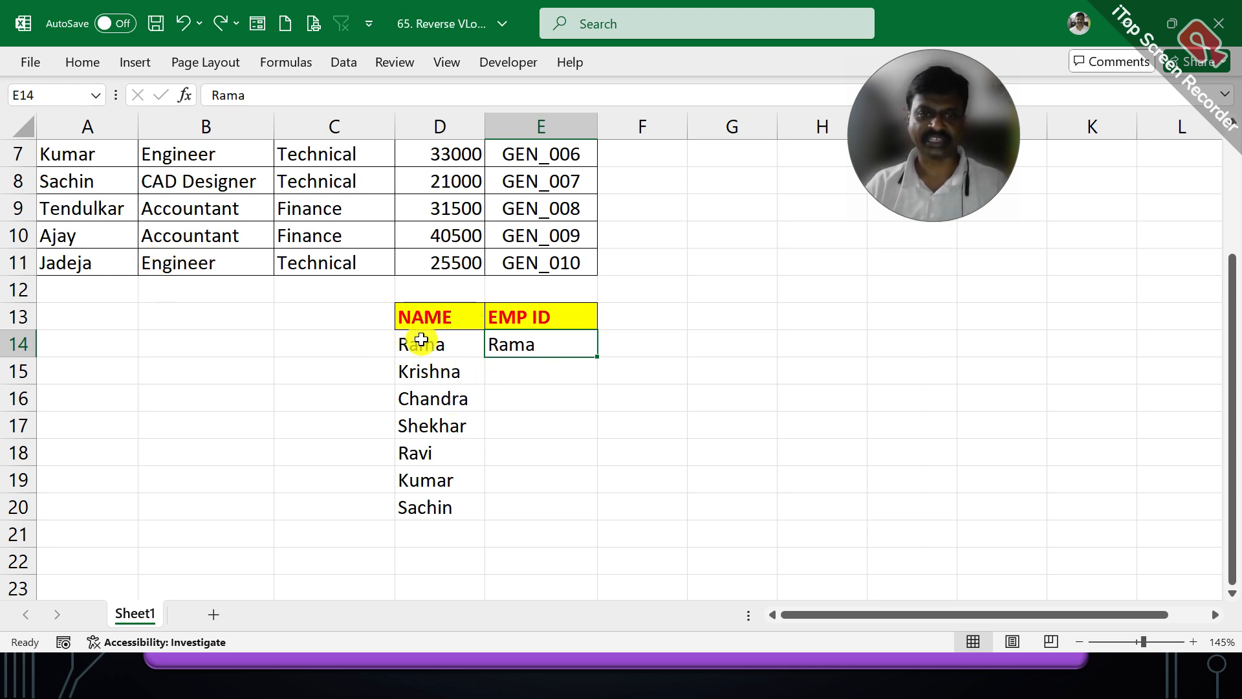
Replace the formulas in D14:D20 with their static results by copying the range and pasting it in place as values
{"action": "left_click", "coordinate": [424, 344]}
{"action": "left_click", "coordinate": [449, 372]}
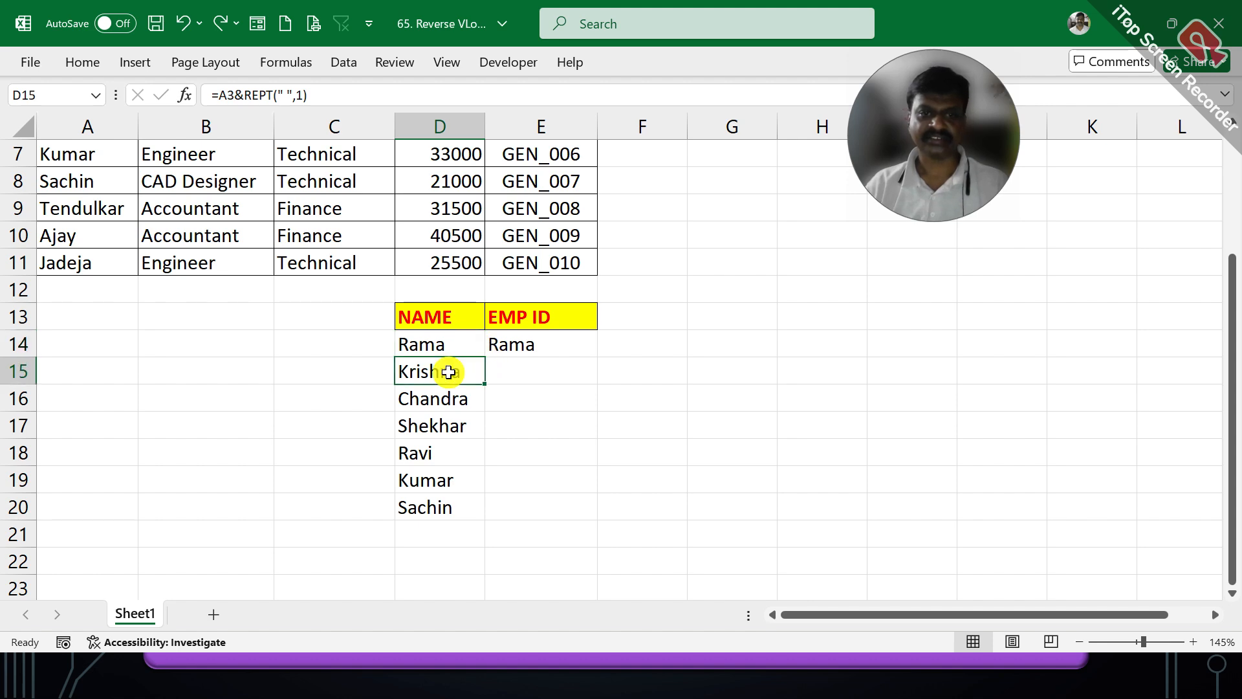
{"action": "left_click_drag", "start_coordinate": [429, 341], "coordinate": [438, 502]}
{"action": "right_click", "coordinate": [449, 449]}
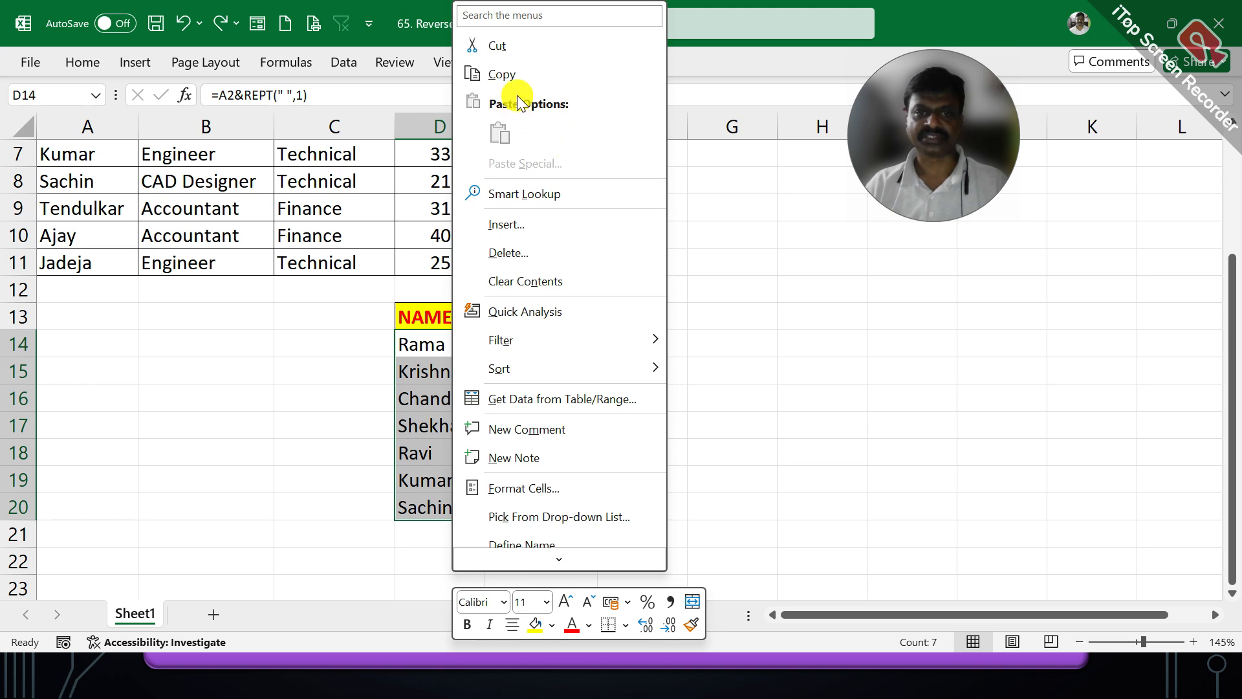
{"action": "left_click", "coordinate": [508, 76]}
{"action": "right_click", "coordinate": [451, 344]}
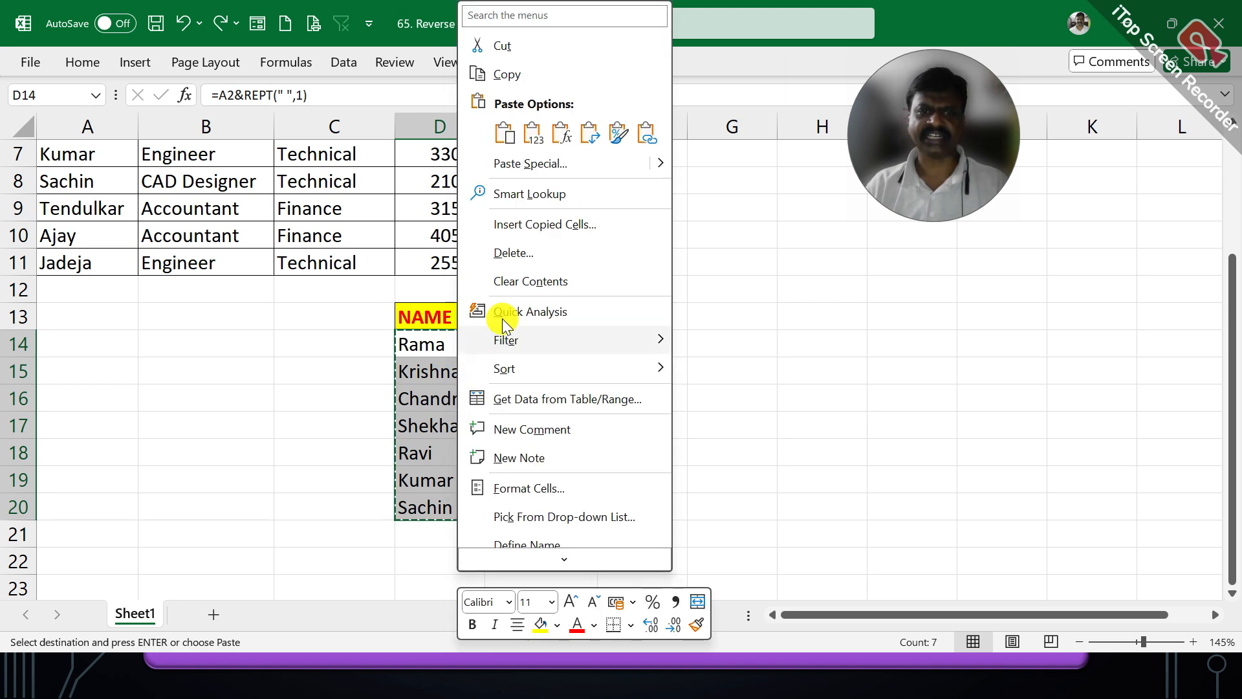
{"action": "left_click", "coordinate": [544, 137]}
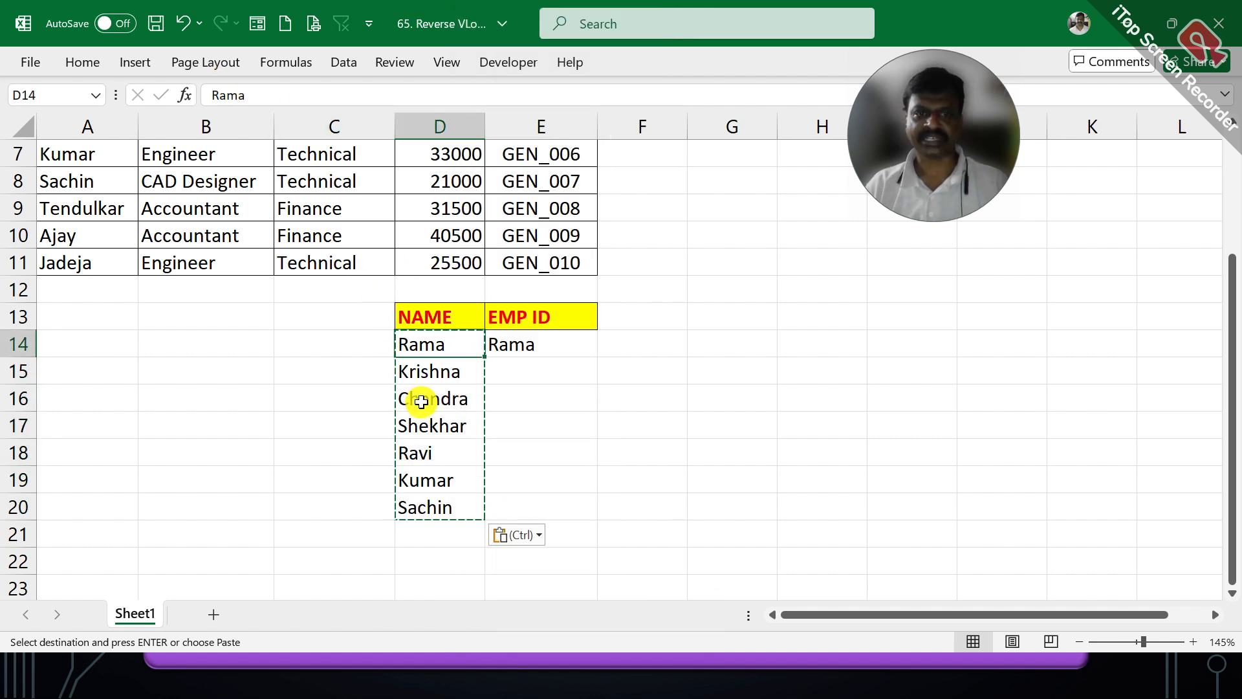
End the pending copy of the name range and clear the leftover value from E14
{"action": "left_click", "coordinate": [419, 399]}
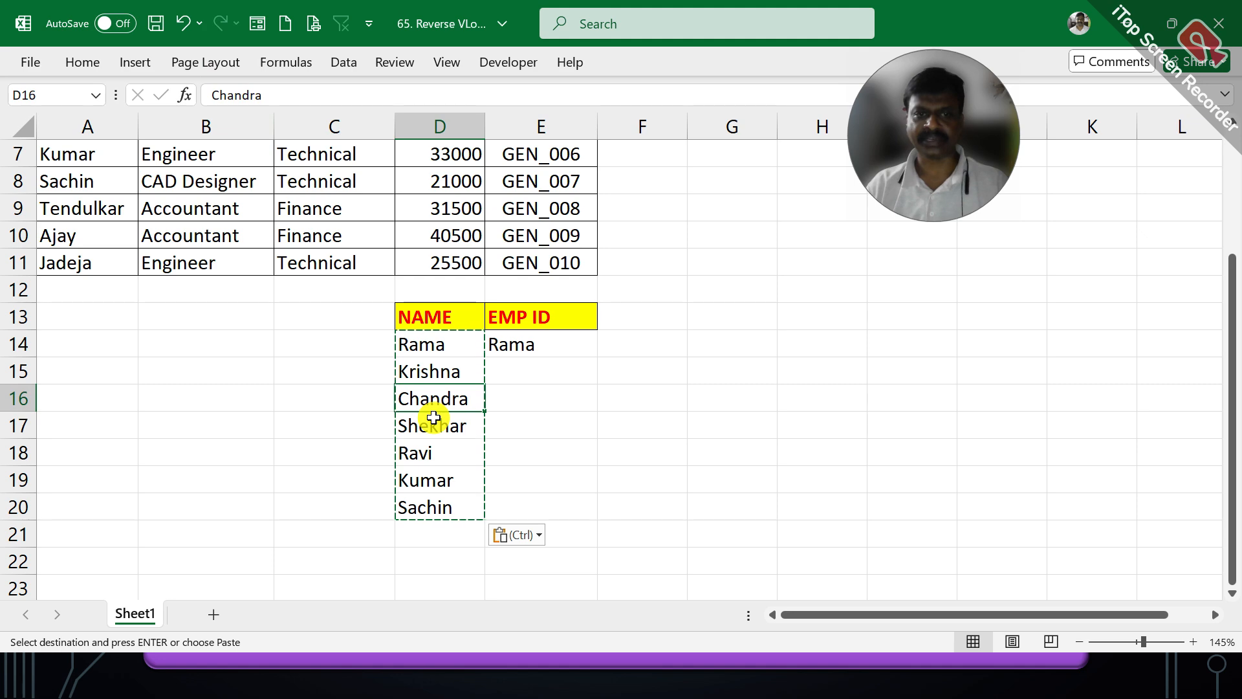
{"action": "key", "text": "Escape"}
{"action": "left_click", "coordinate": [539, 347]}
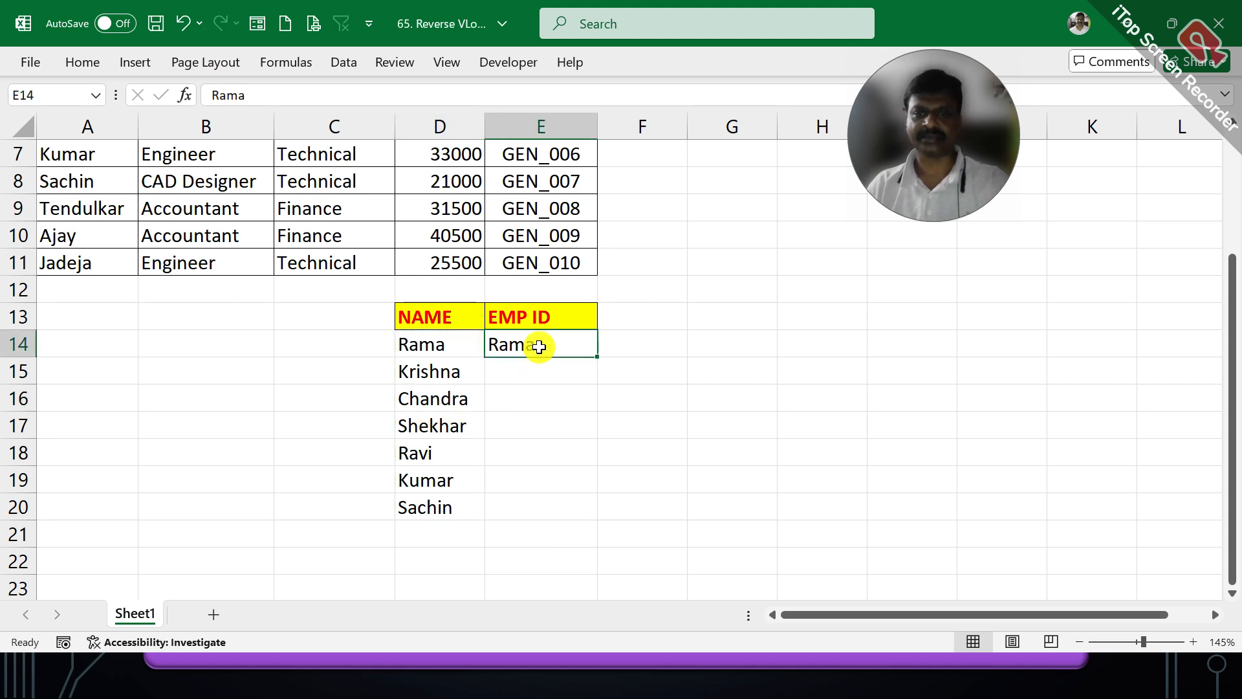
{"action": "key", "text": "Delete"}
Check the entries in D14, D15 and D16 for a trailing space, leaving them unedited
{"action": "scroll", "coordinate": [453, 482], "scroll_direction": "up", "scroll_amount": 2}
{"action": "left_click", "coordinate": [446, 502]}
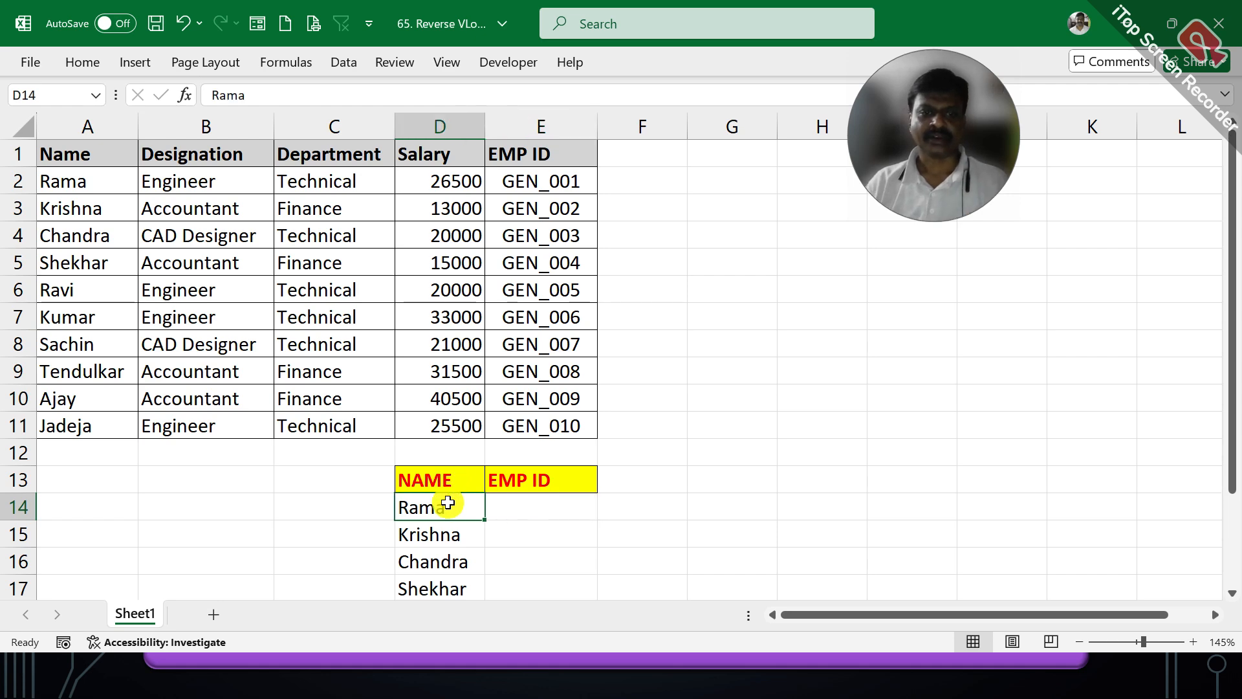
{"action": "double_click", "coordinate": [450, 505]}
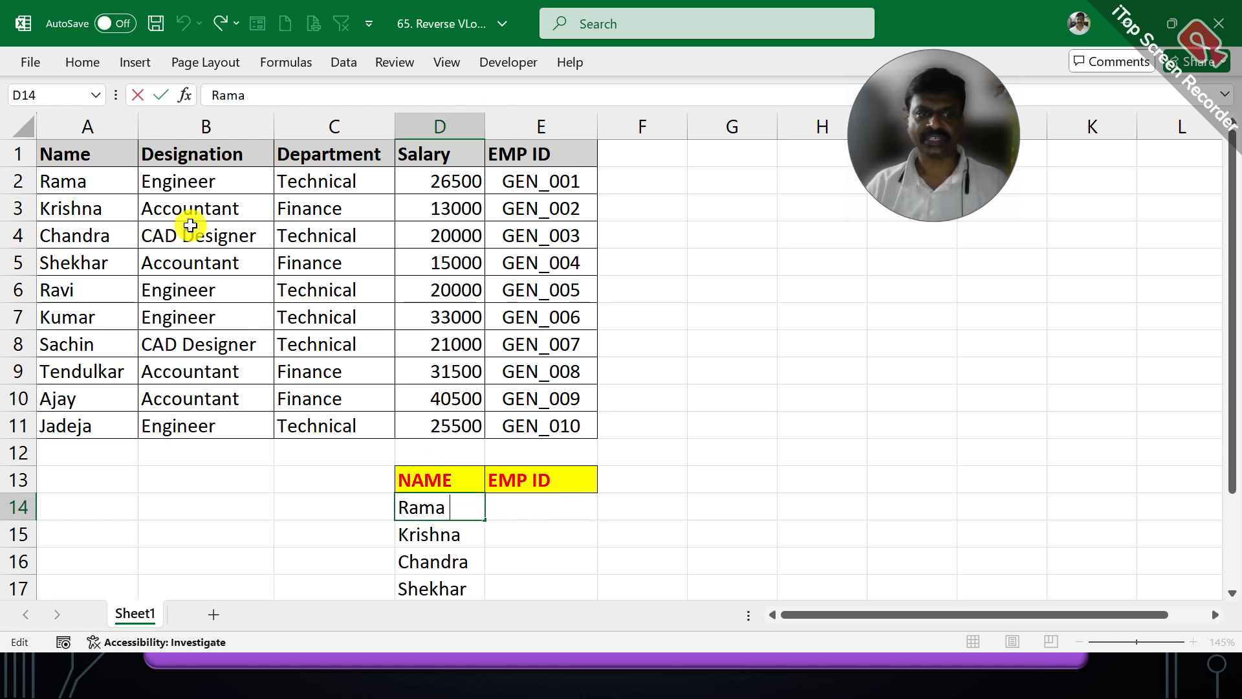
{"action": "left_click", "coordinate": [465, 530]}
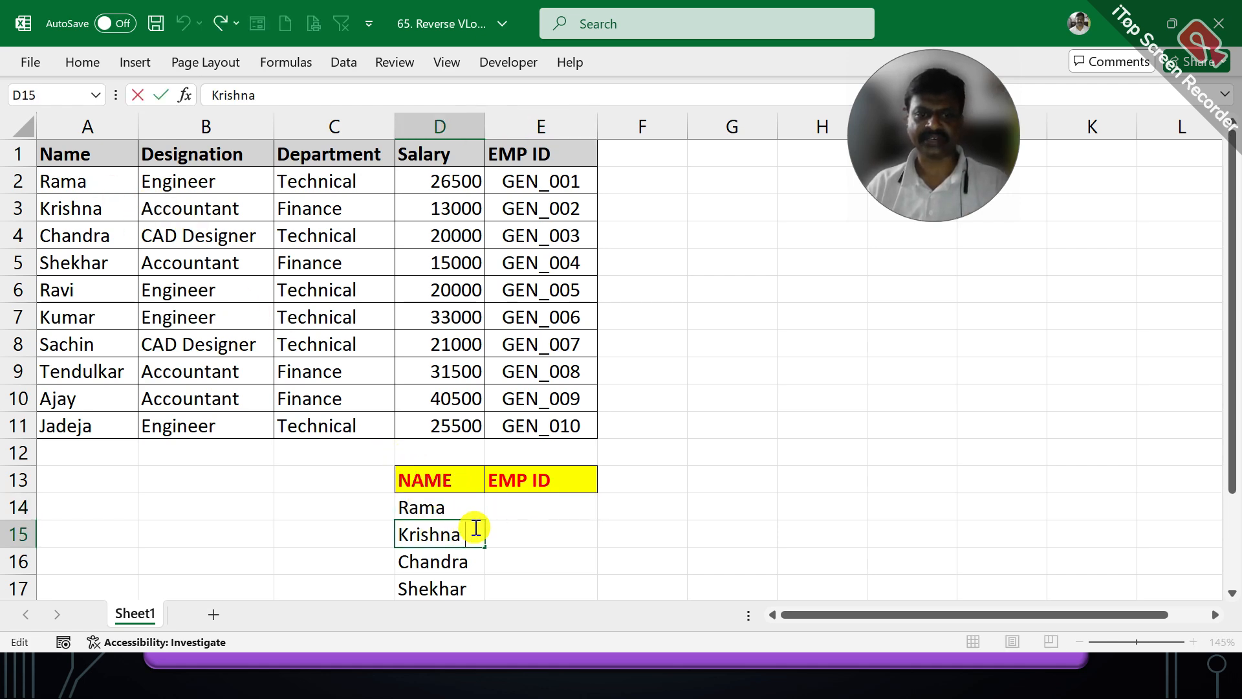
{"action": "left_click", "coordinate": [466, 554]}
{"action": "double_click", "coordinate": [477, 555]}
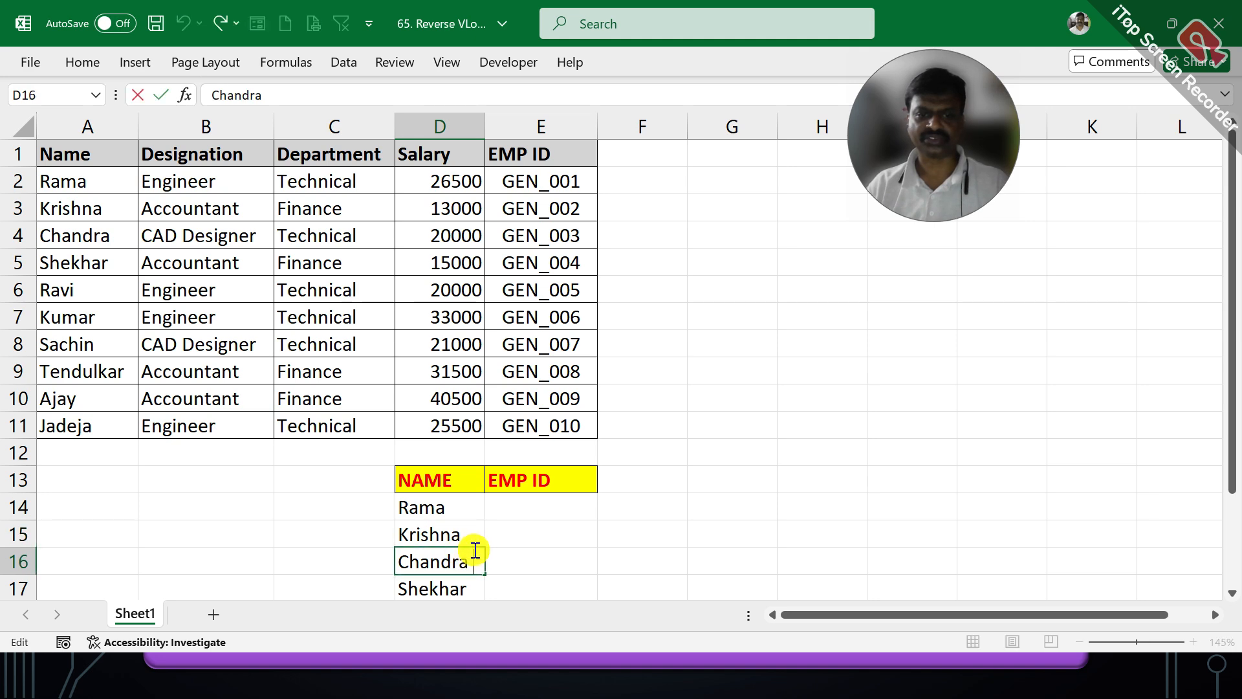
{"action": "key", "text": "Escape"}
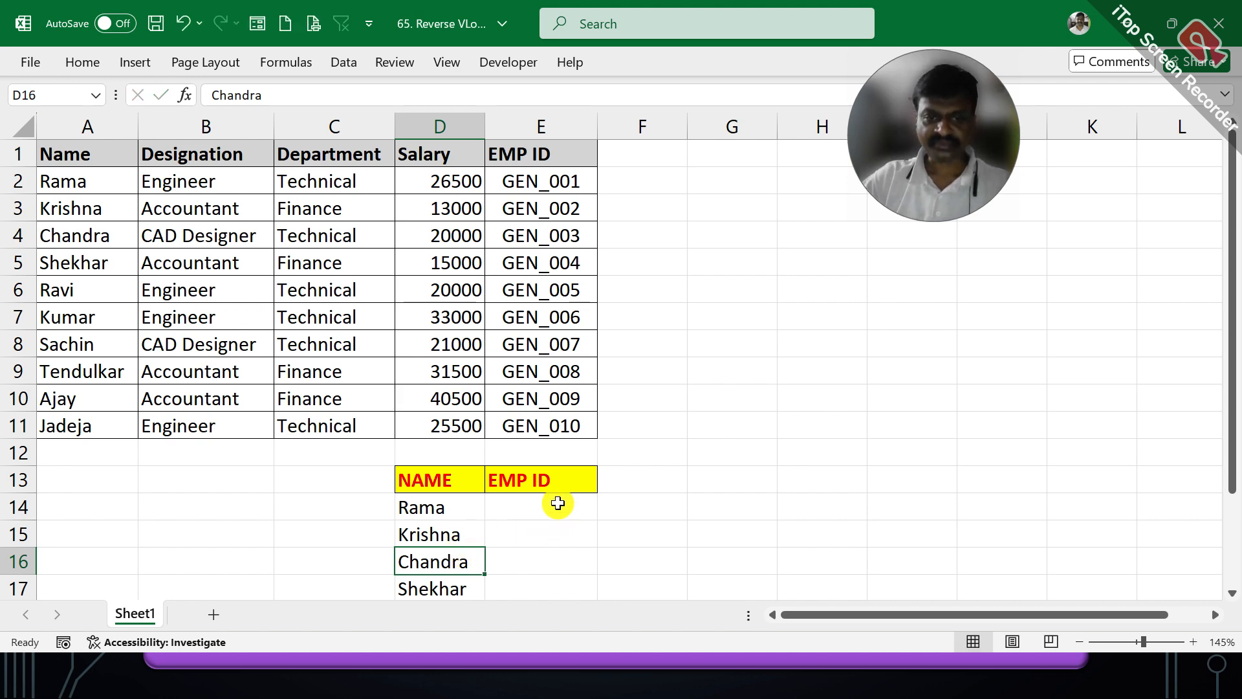
Enter the formula =VLOOKUP(D14,A2:E11,4,0) in E14
{"action": "left_click", "coordinate": [559, 503]}
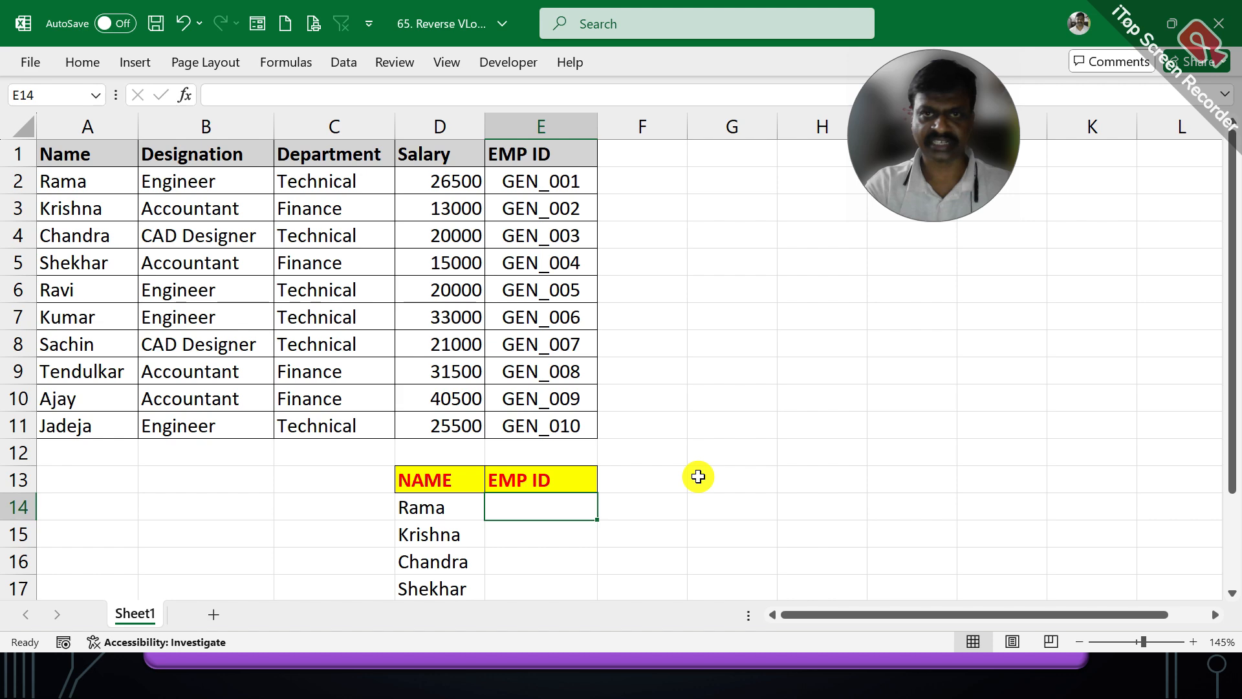
{"action": "type", "text": "="}
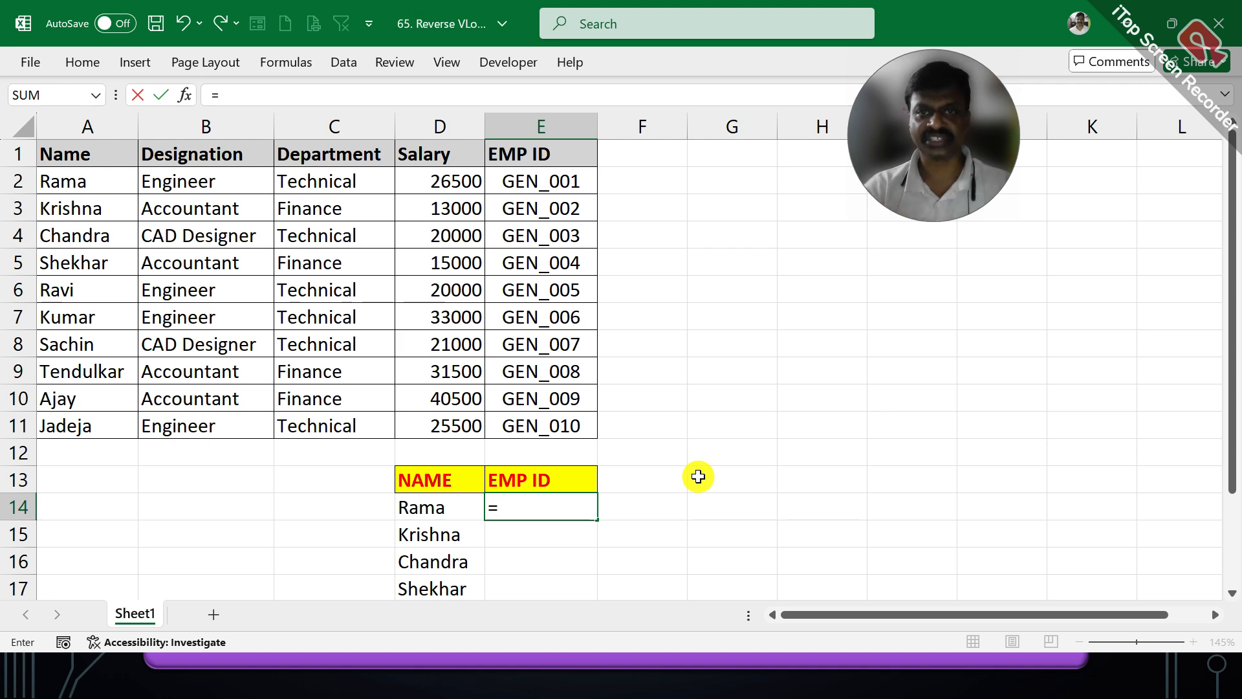
{"action": "type", "text": "vloo"}
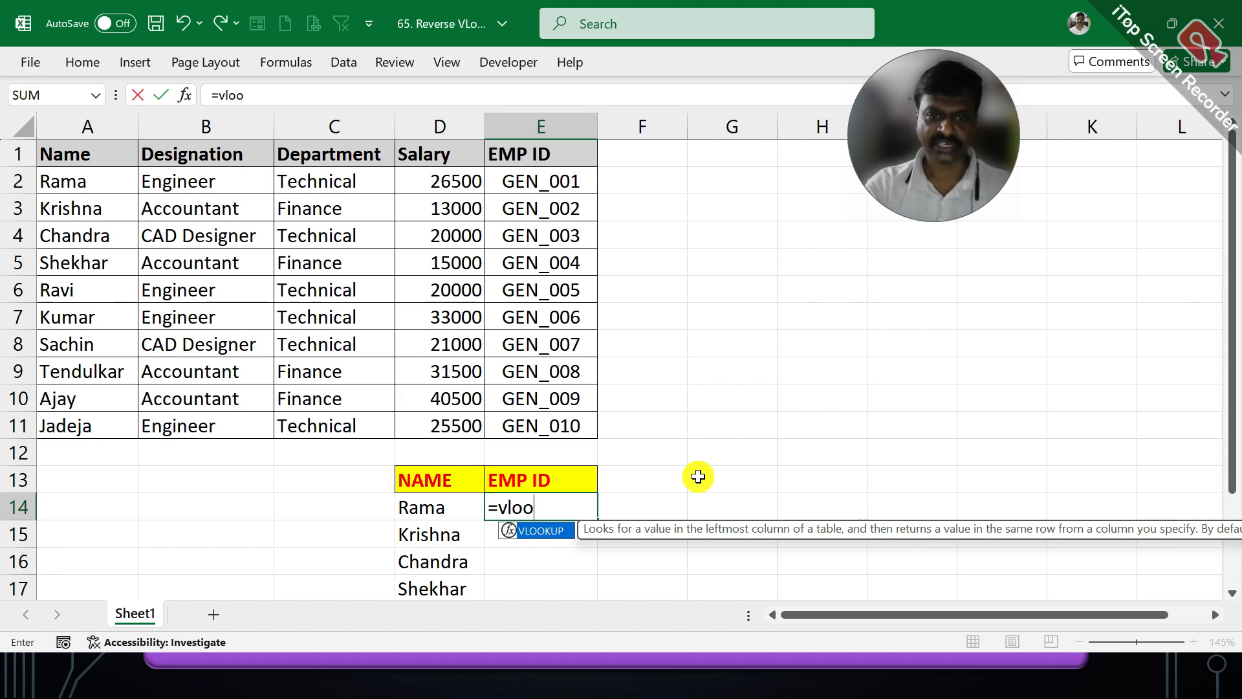
{"action": "key", "text": "Tab"}
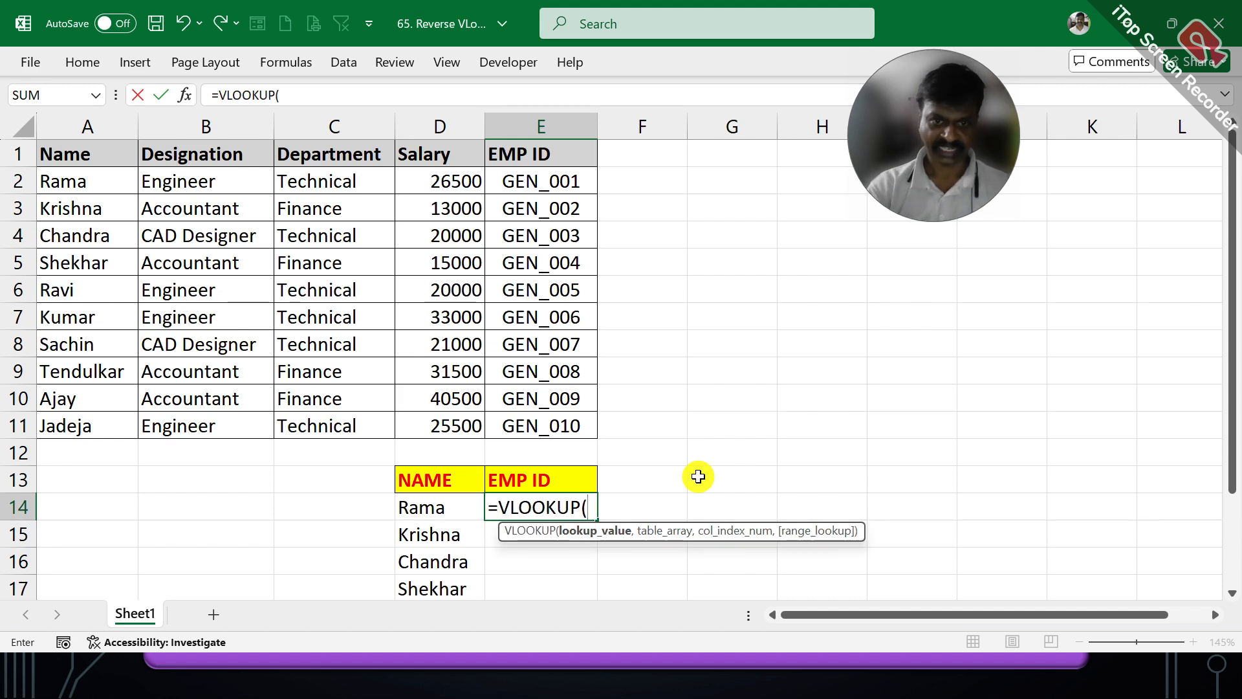
{"action": "left_click", "coordinate": [440, 505]}
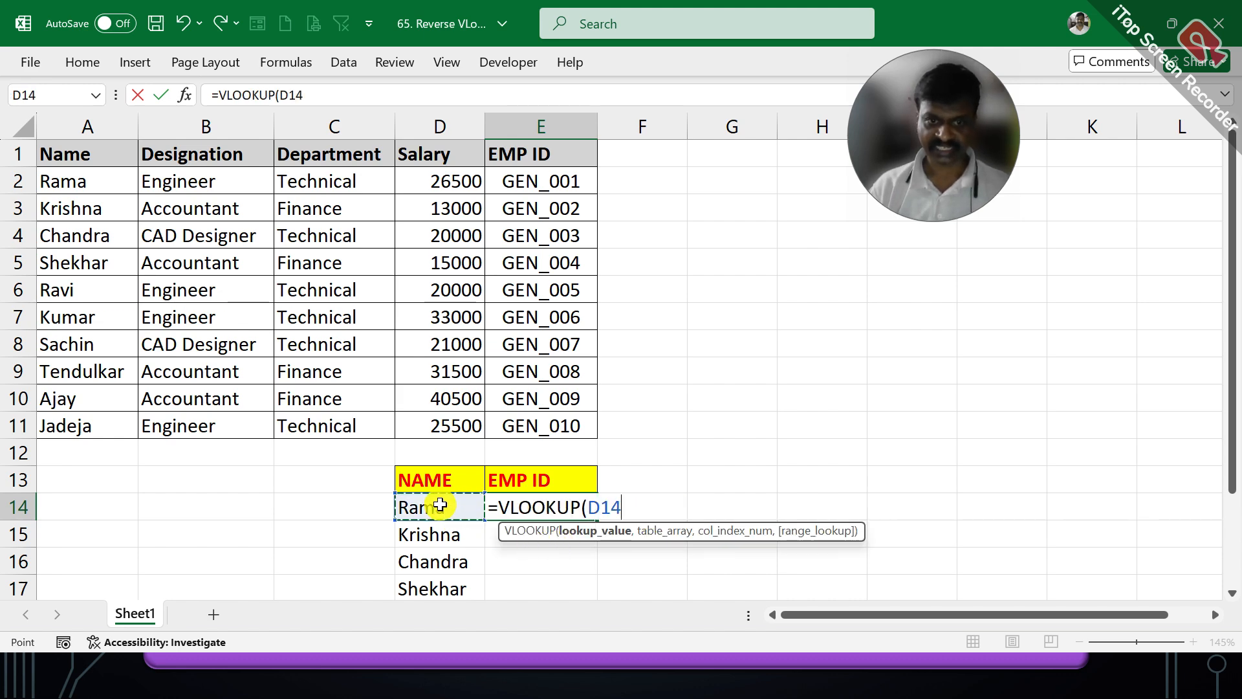
{"action": "type", "text": ","}
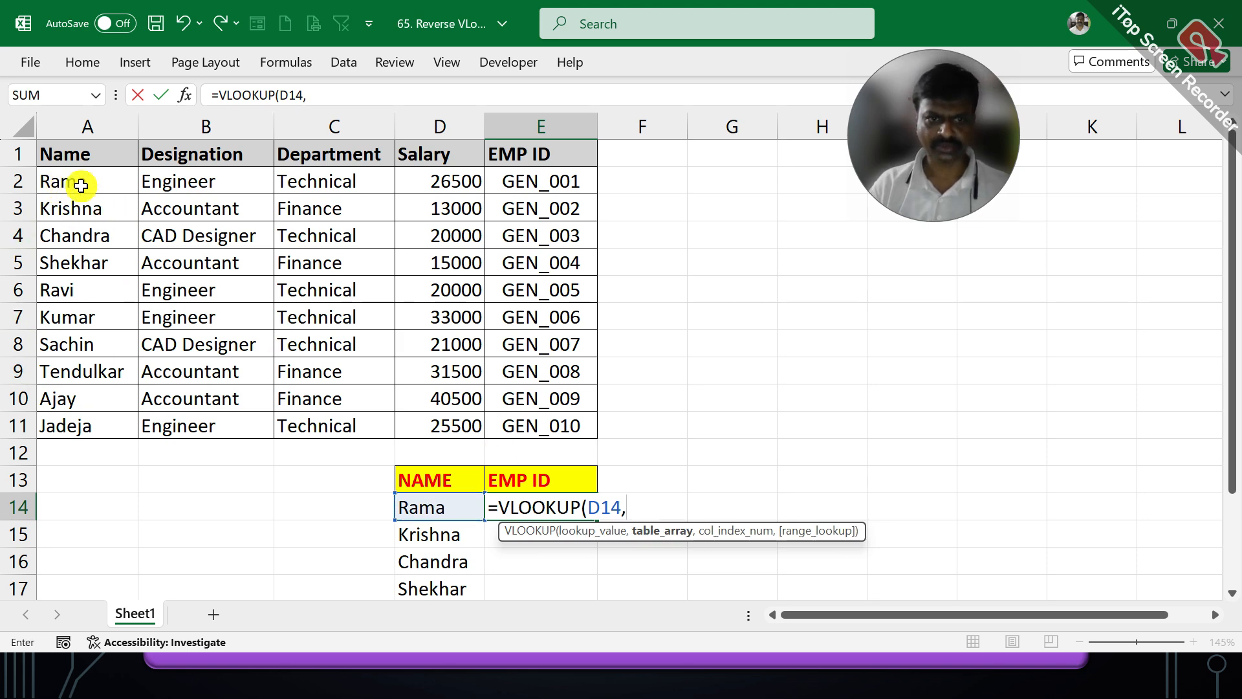
{"action": "left_click_drag", "start_coordinate": [81, 185], "coordinate": [554, 425]}
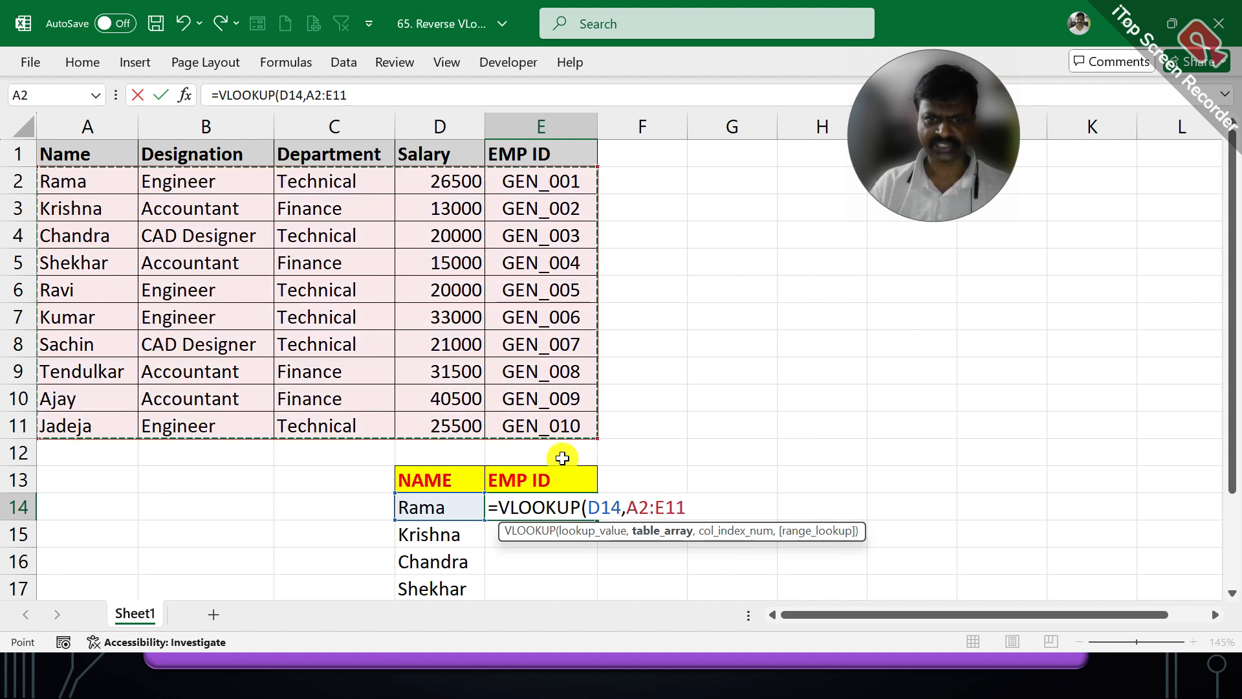
{"action": "type", "text": ",4"}
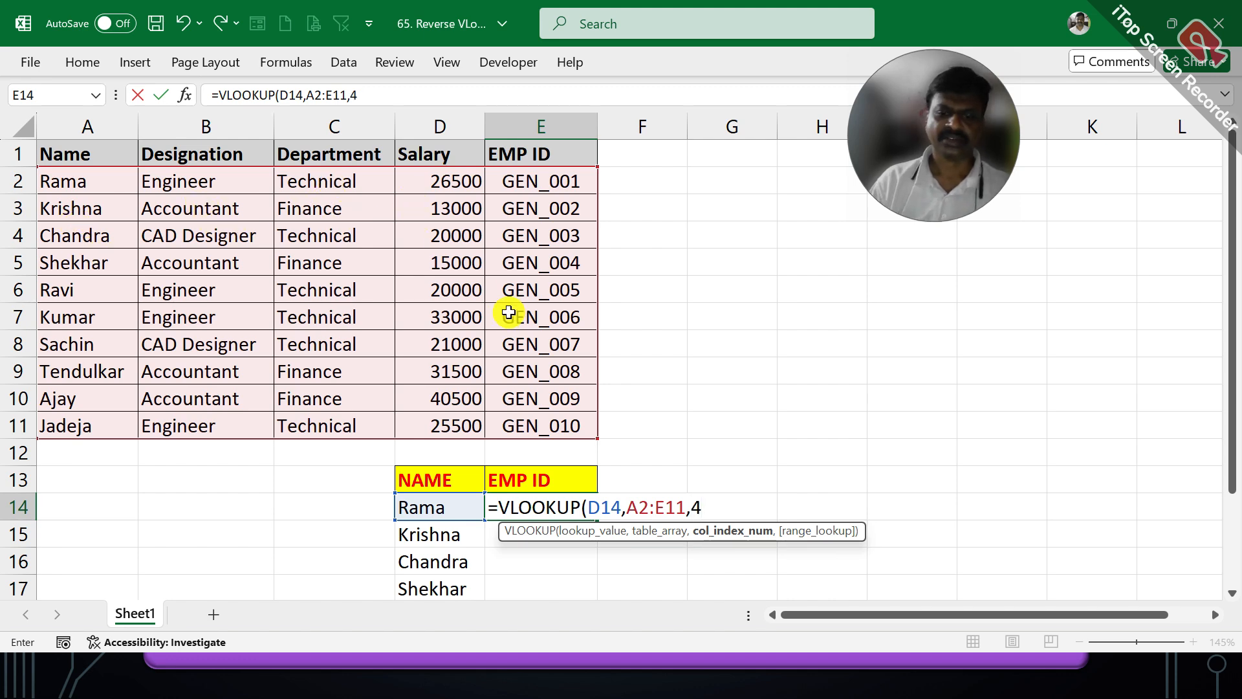
{"action": "type", "text": ",0"}
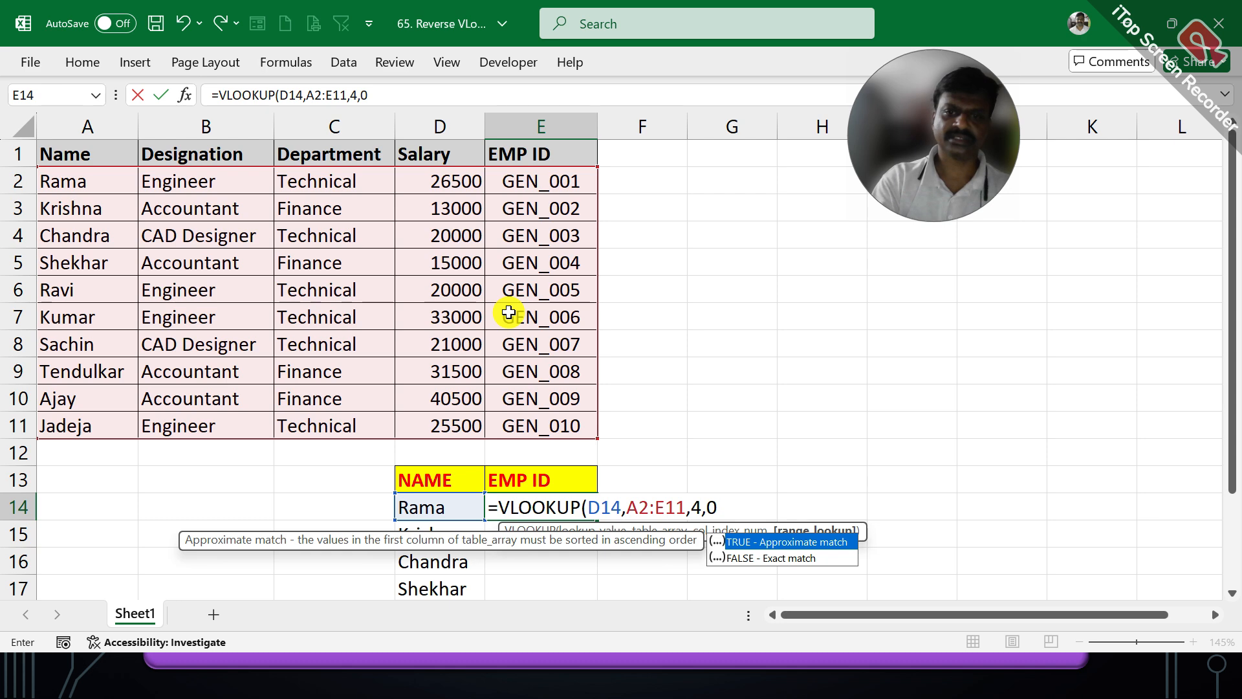
{"action": "type", "text": ")"}
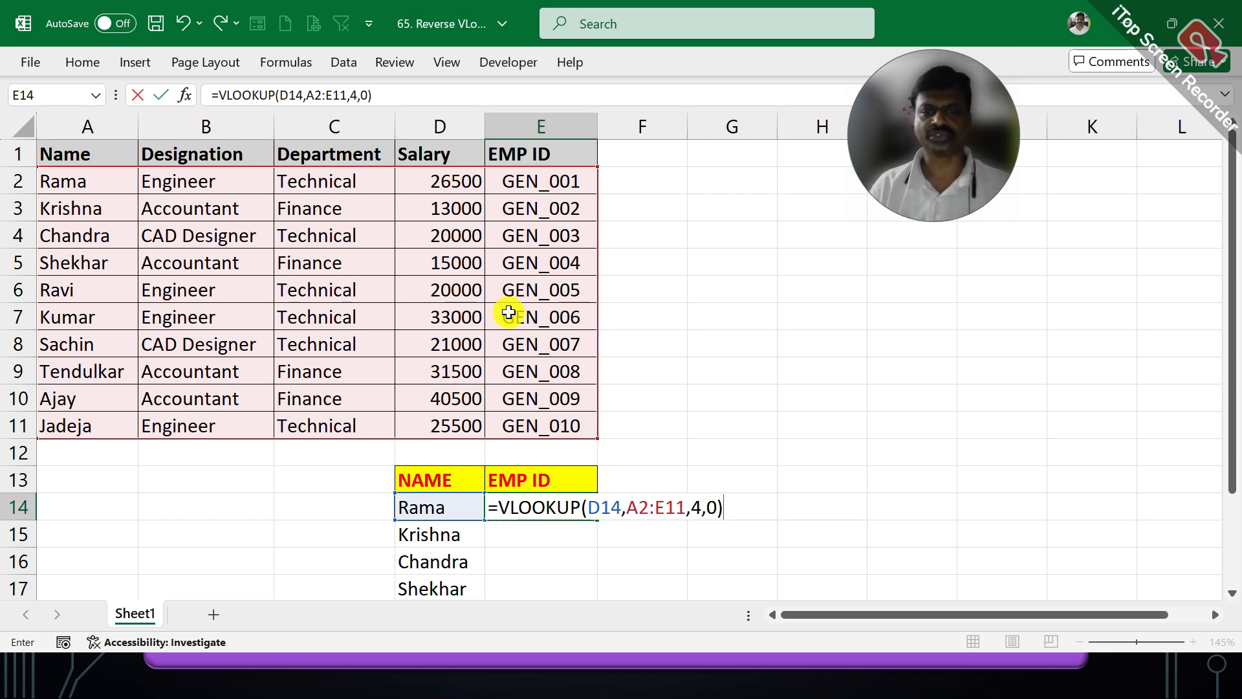
{"action": "key", "text": "Return"}
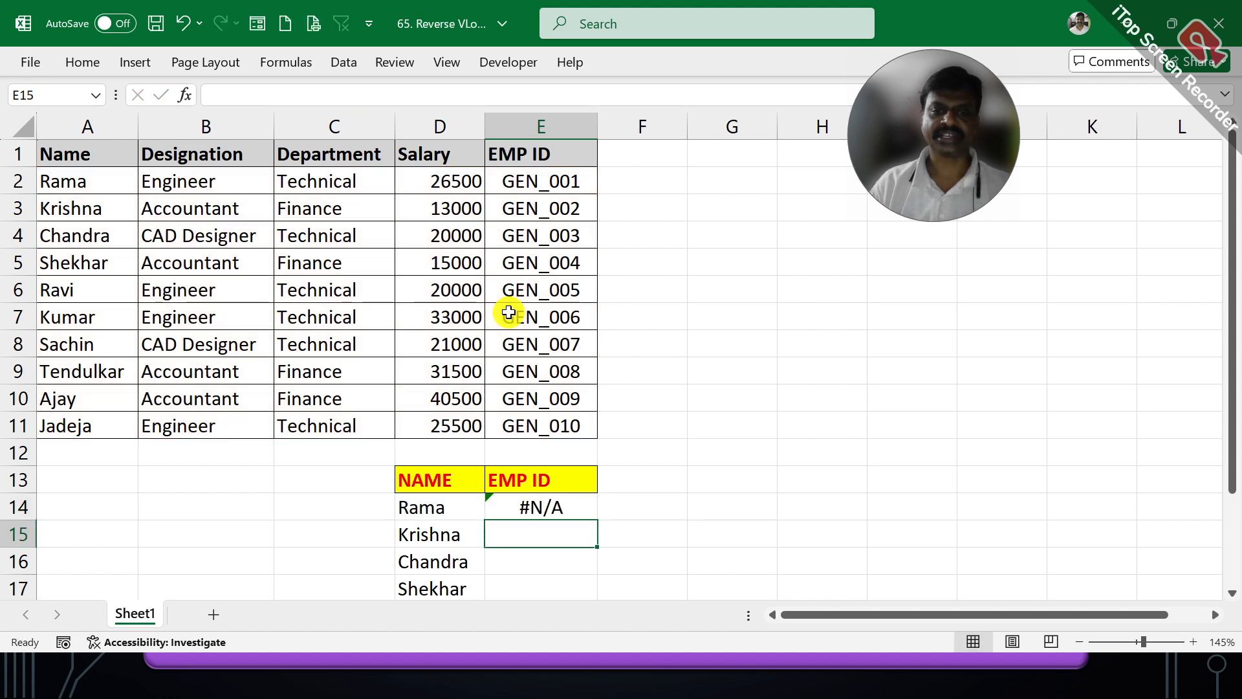
Wrap the lookup value in TRIM so that E14 holds =VLOOKUP(TRIM(D14),A2:E11,4,0)
{"action": "left_click", "coordinate": [583, 501]}
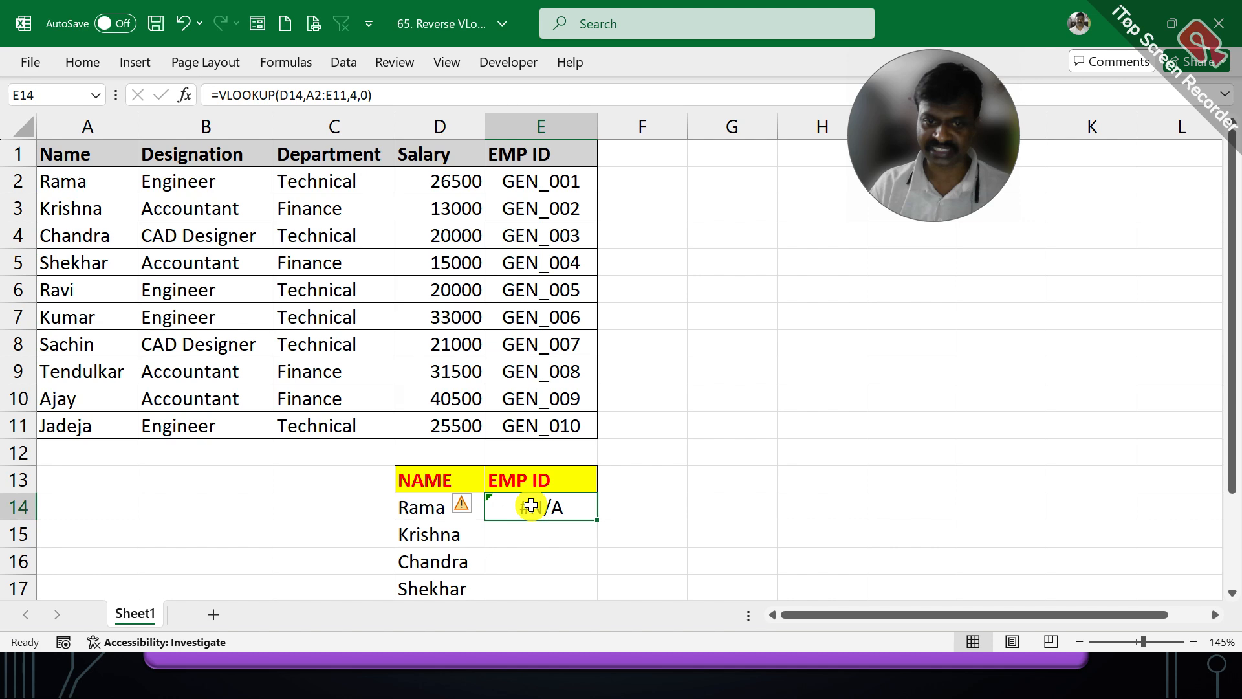
{"action": "double_click", "coordinate": [531, 505]}
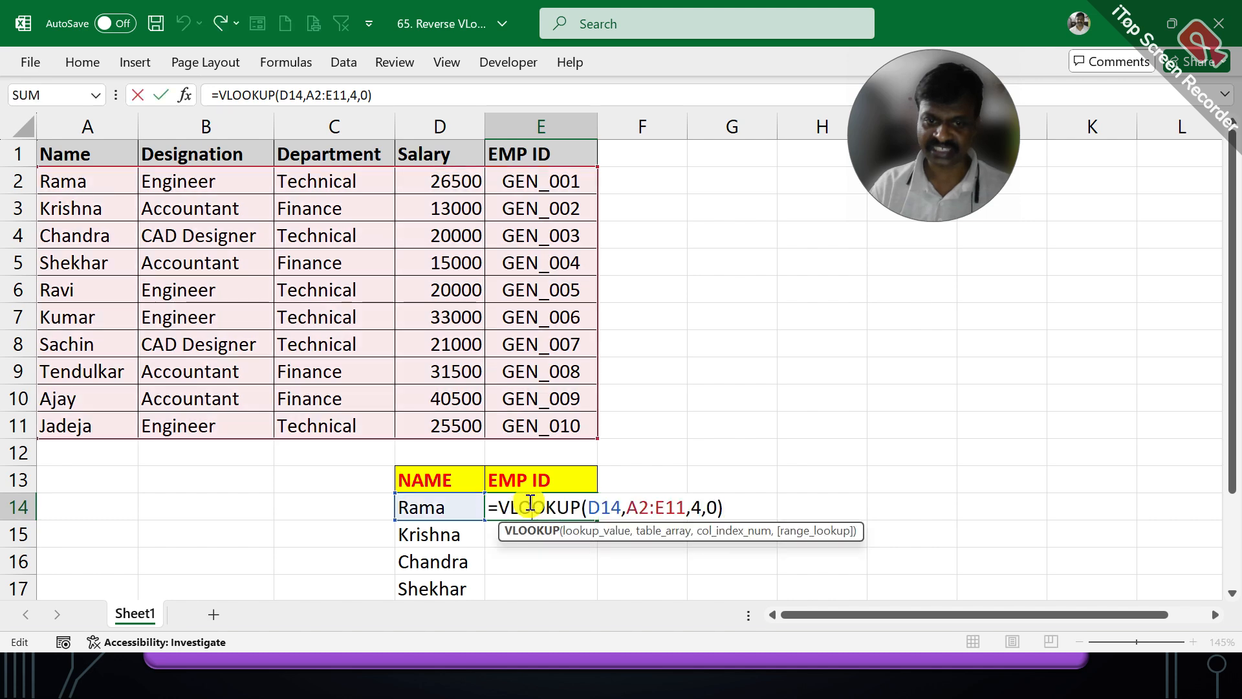
{"action": "left_click", "coordinate": [583, 500]}
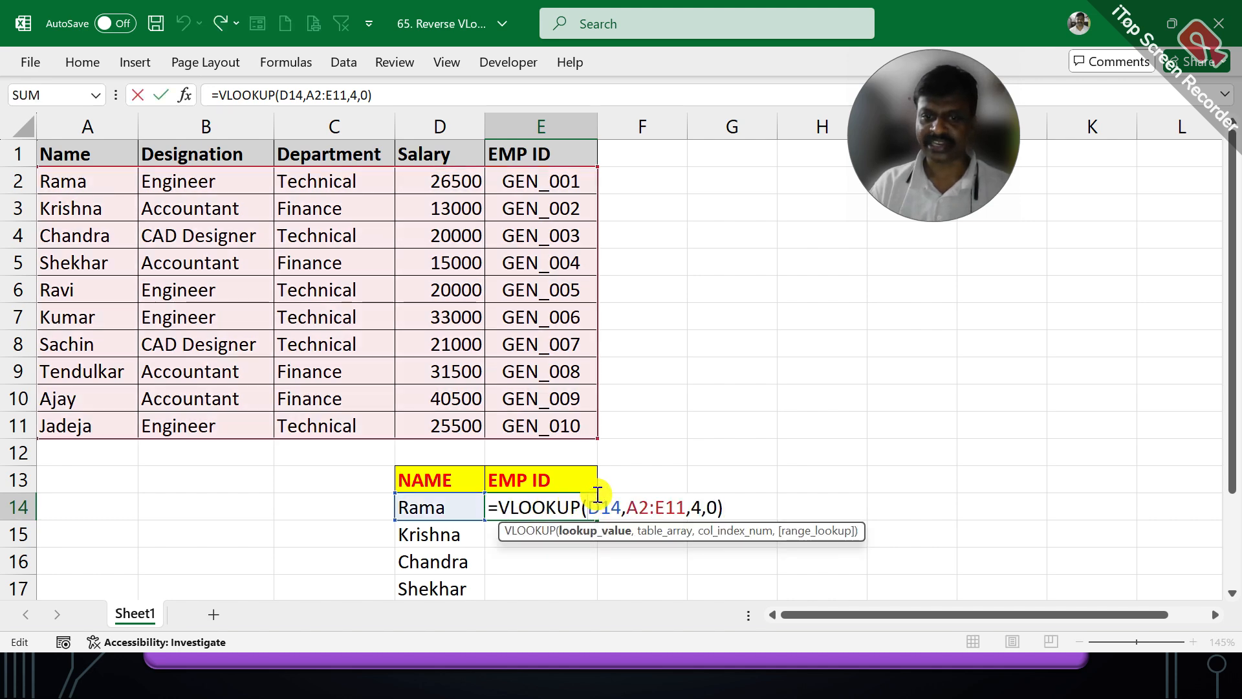
{"action": "type", "text": "trim"}
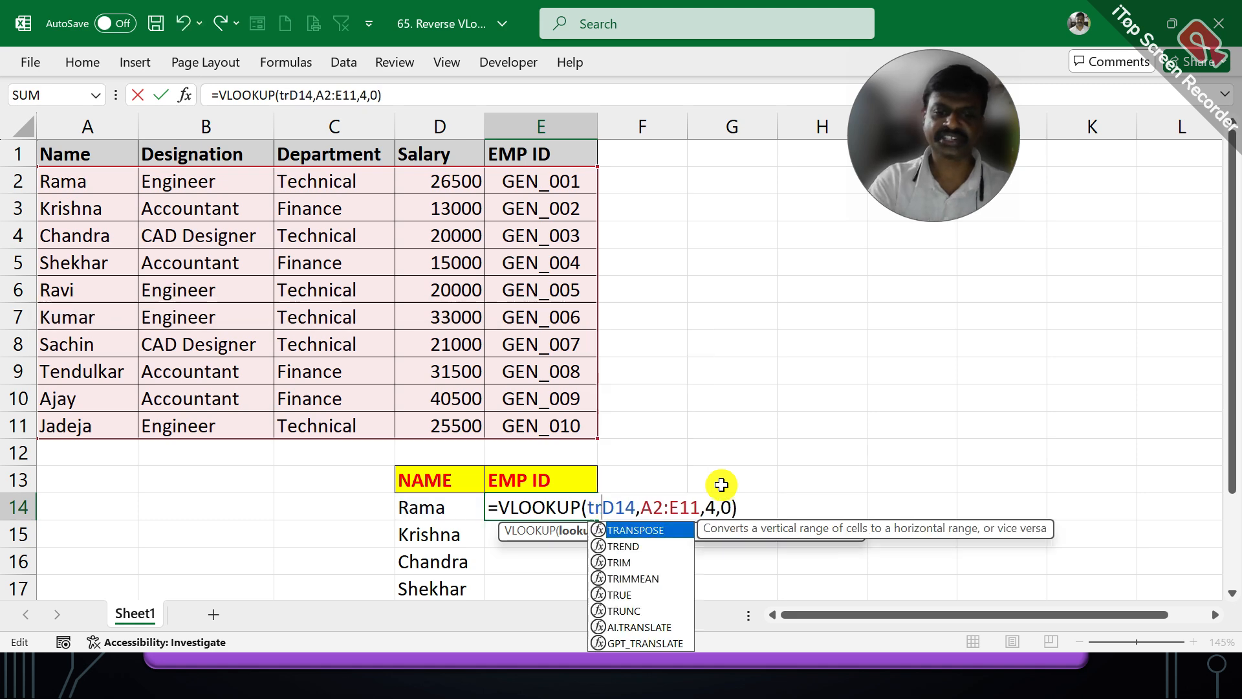
{"action": "key", "text": "Tab"}
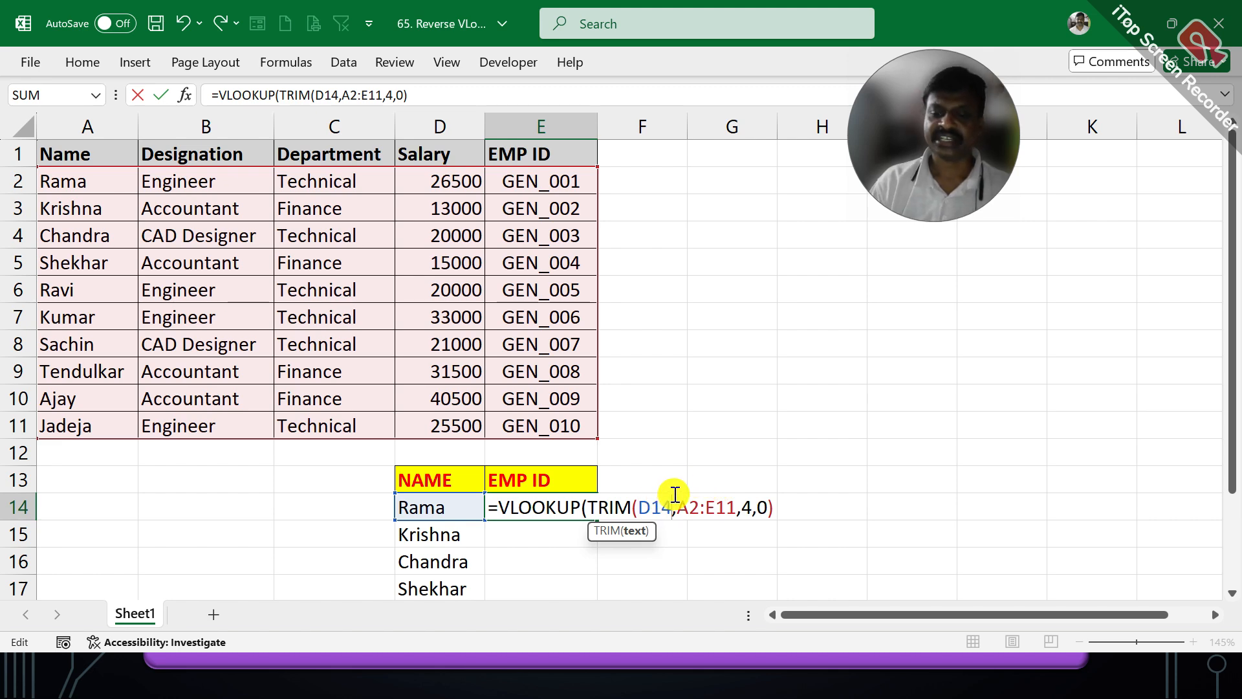
{"action": "type", "text": ")"}
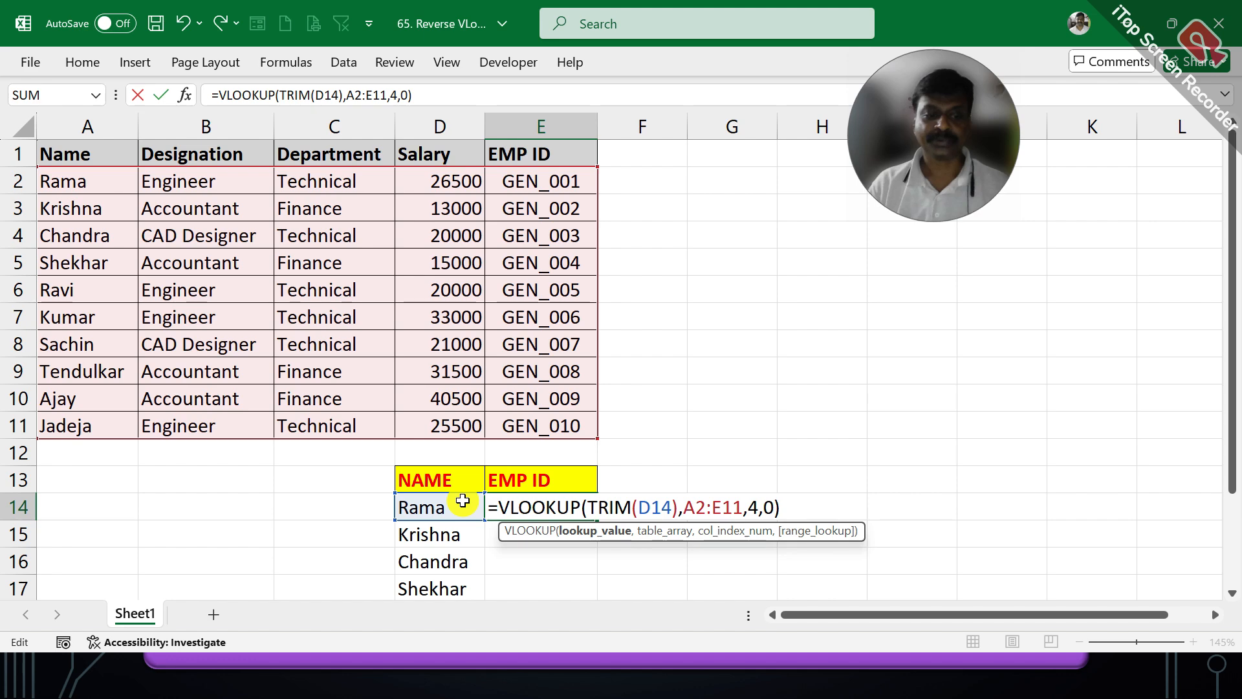
{"action": "key", "text": "Tab"}
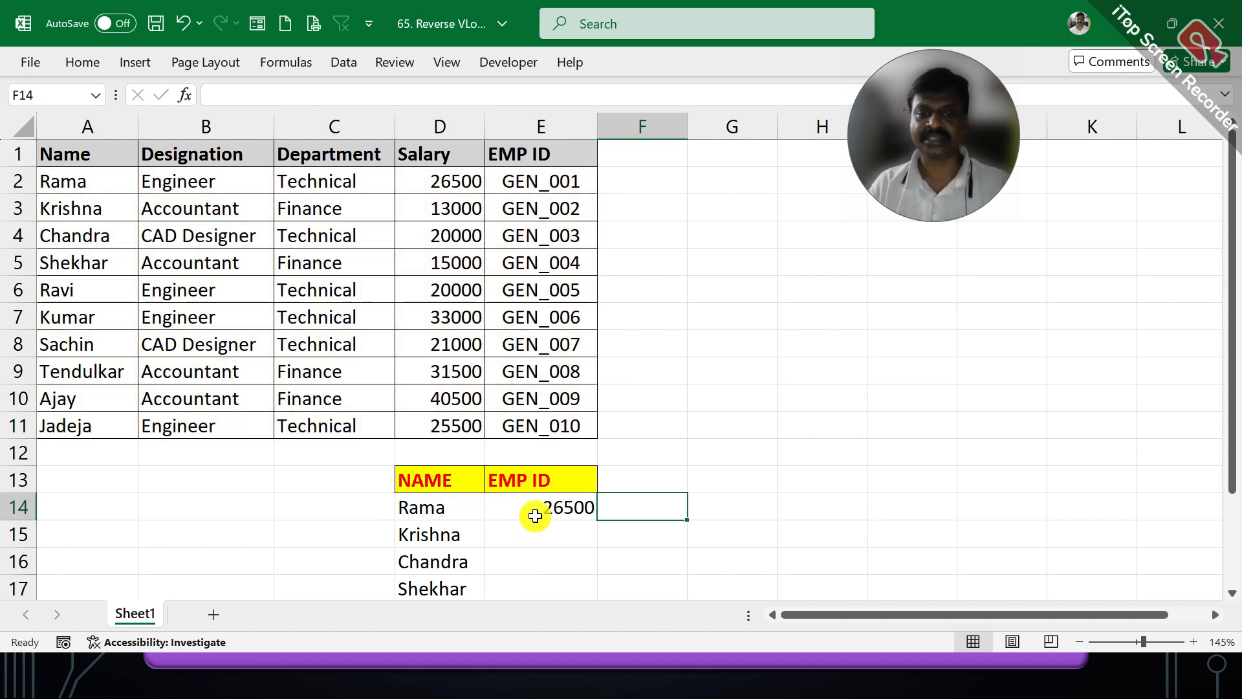
Replace the header in E13 with SALARY
{"action": "left_click", "coordinate": [542, 508]}
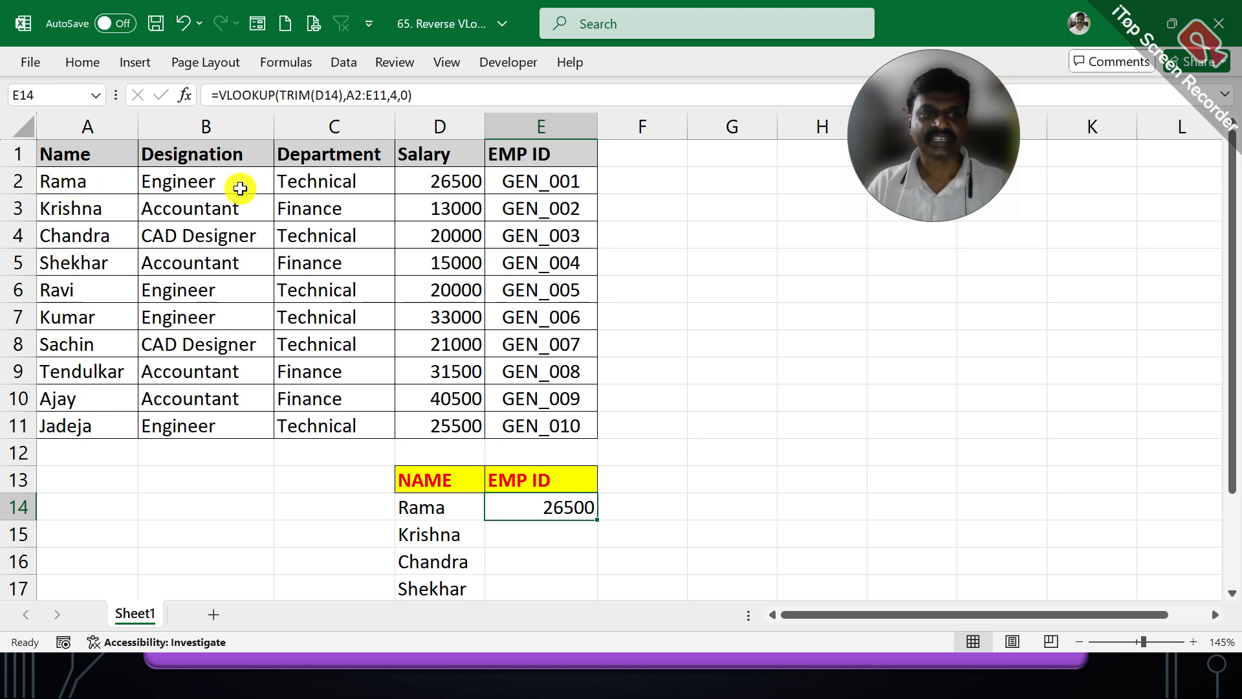
{"action": "left_click", "coordinate": [501, 473]}
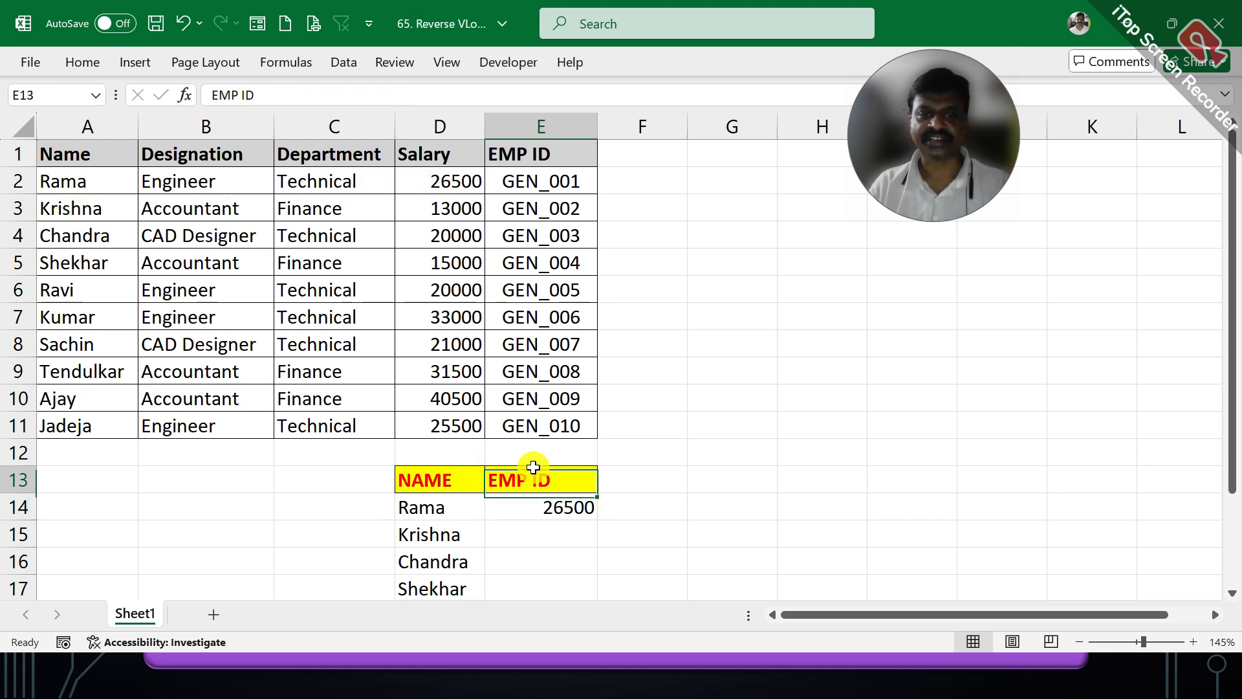
{"action": "type", "text": "sal"}
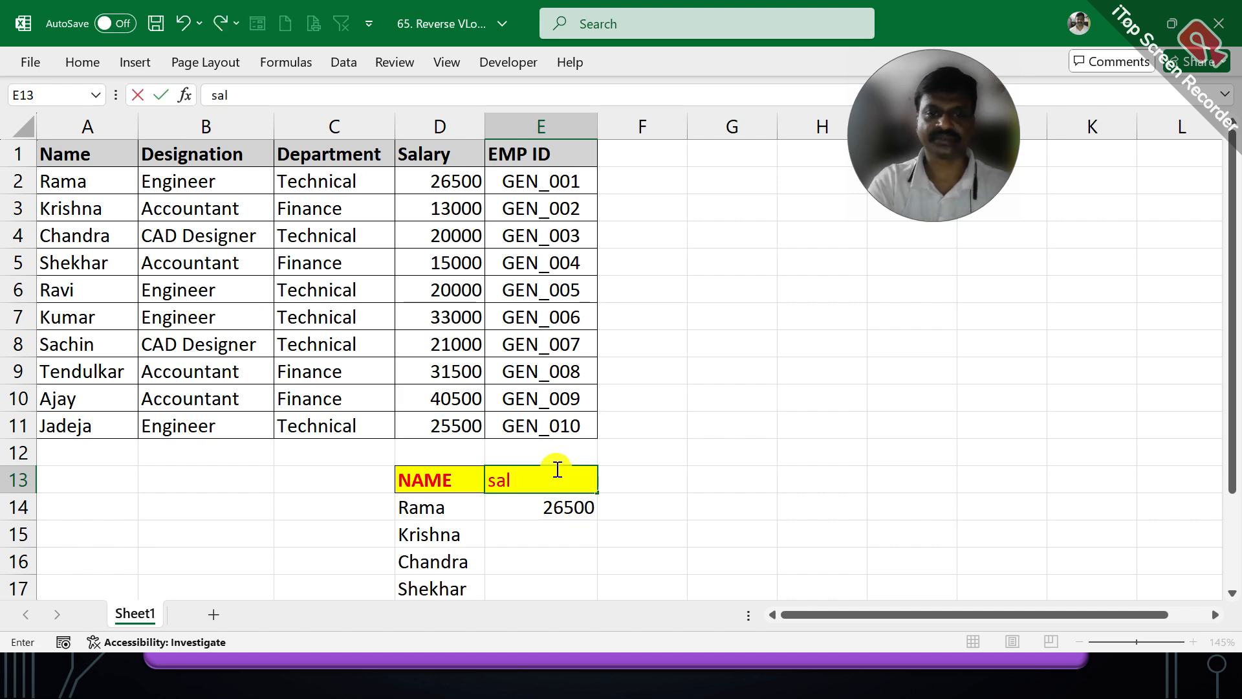
{"action": "key", "text": "BackSpace"}
{"action": "key", "text": "BackSpace"}
{"action": "key", "text": "BackSpace"}
{"action": "type", "text": "SALARY"}
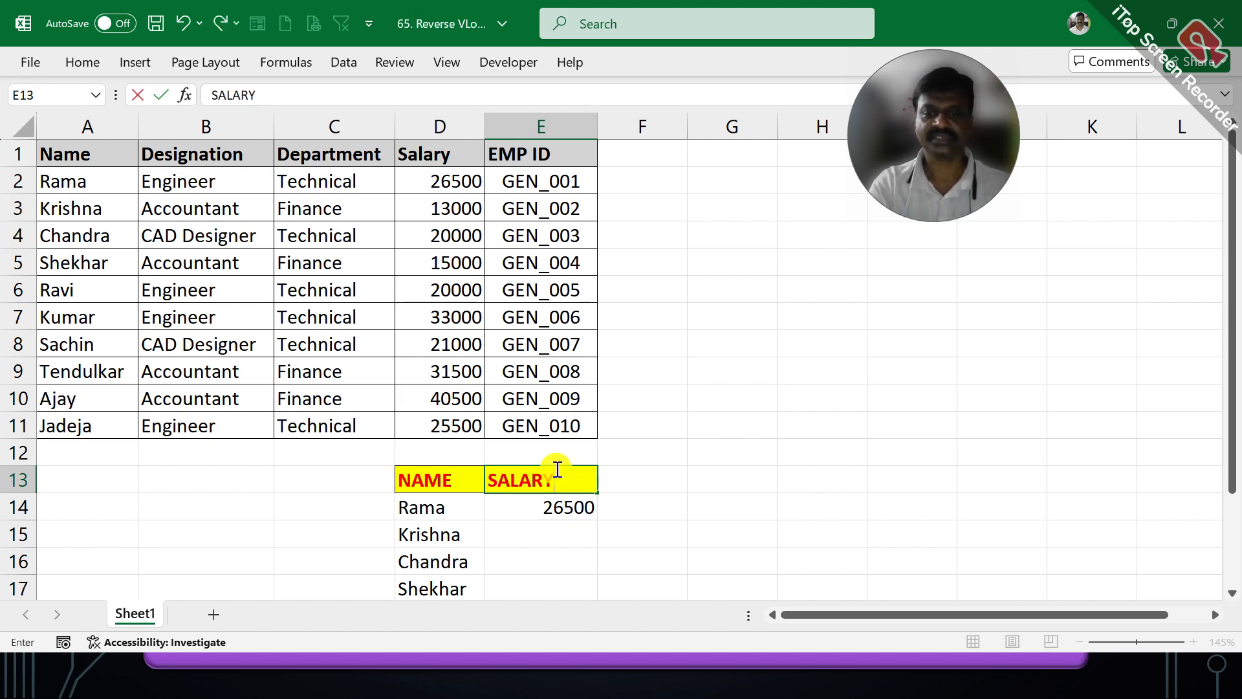
{"action": "key", "text": "Return"}
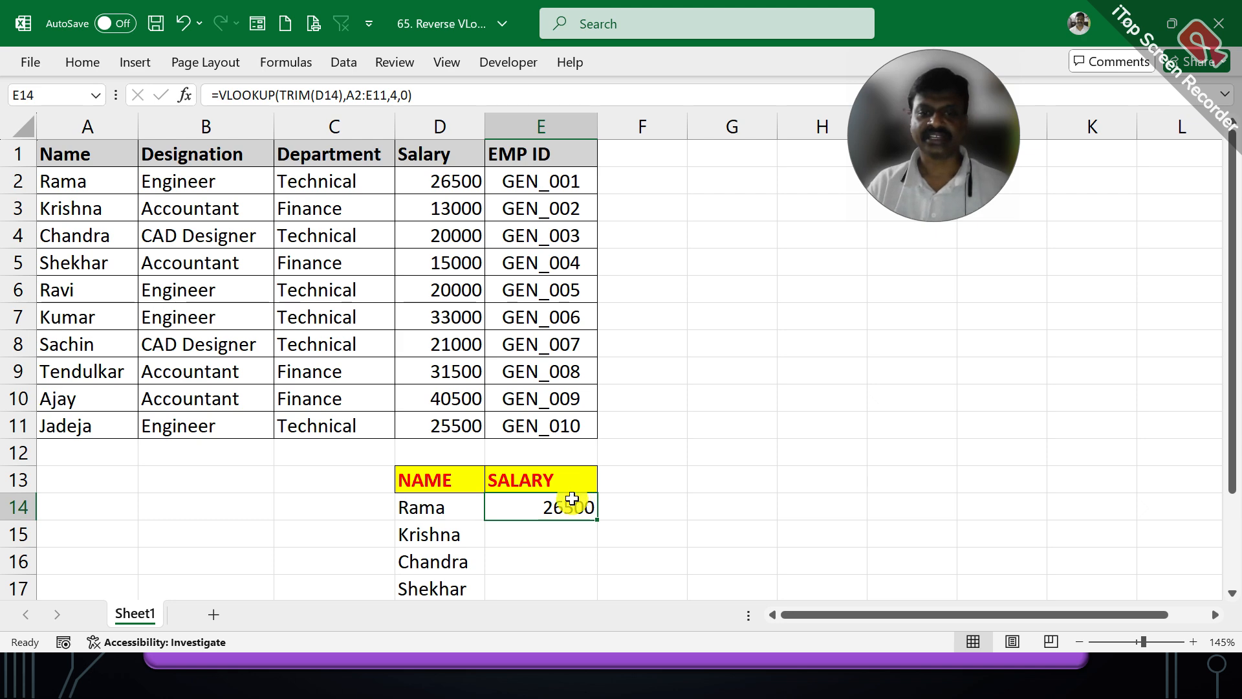
Fill the E14 formula down through E20 and inspect the copied formula in E17
{"action": "double_click", "coordinate": [594, 514]}
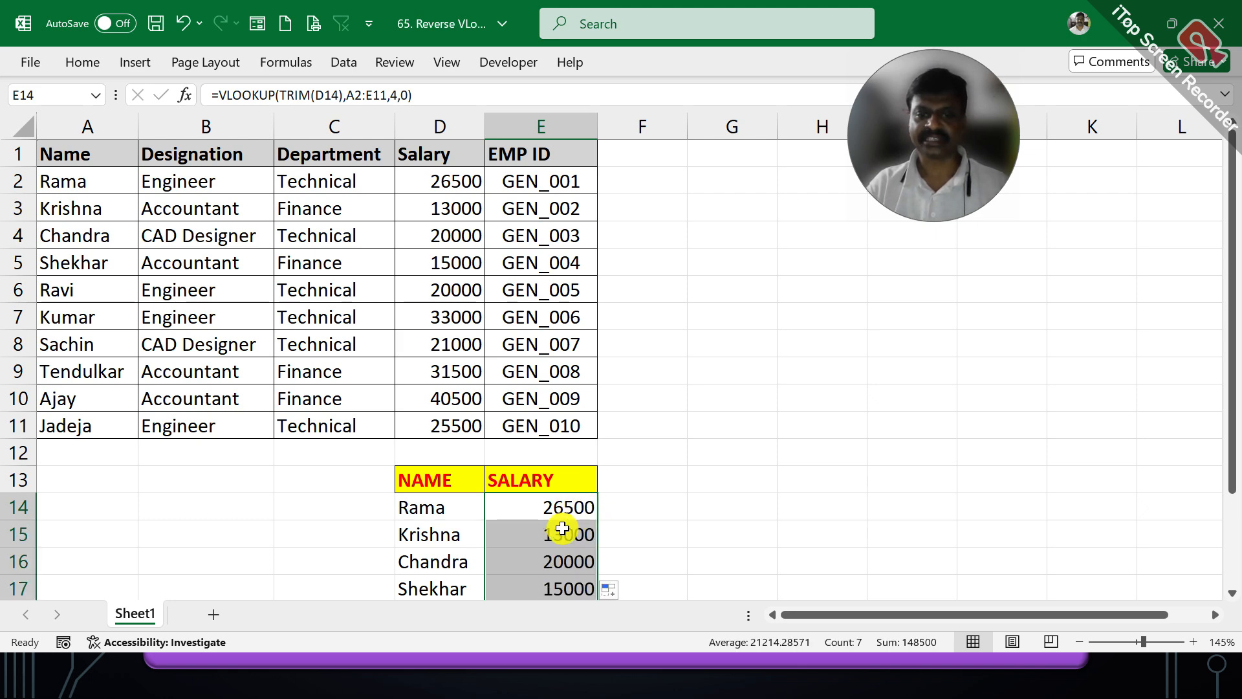
{"action": "scroll", "coordinate": [591, 508], "scroll_direction": "down", "scroll_amount": 2}
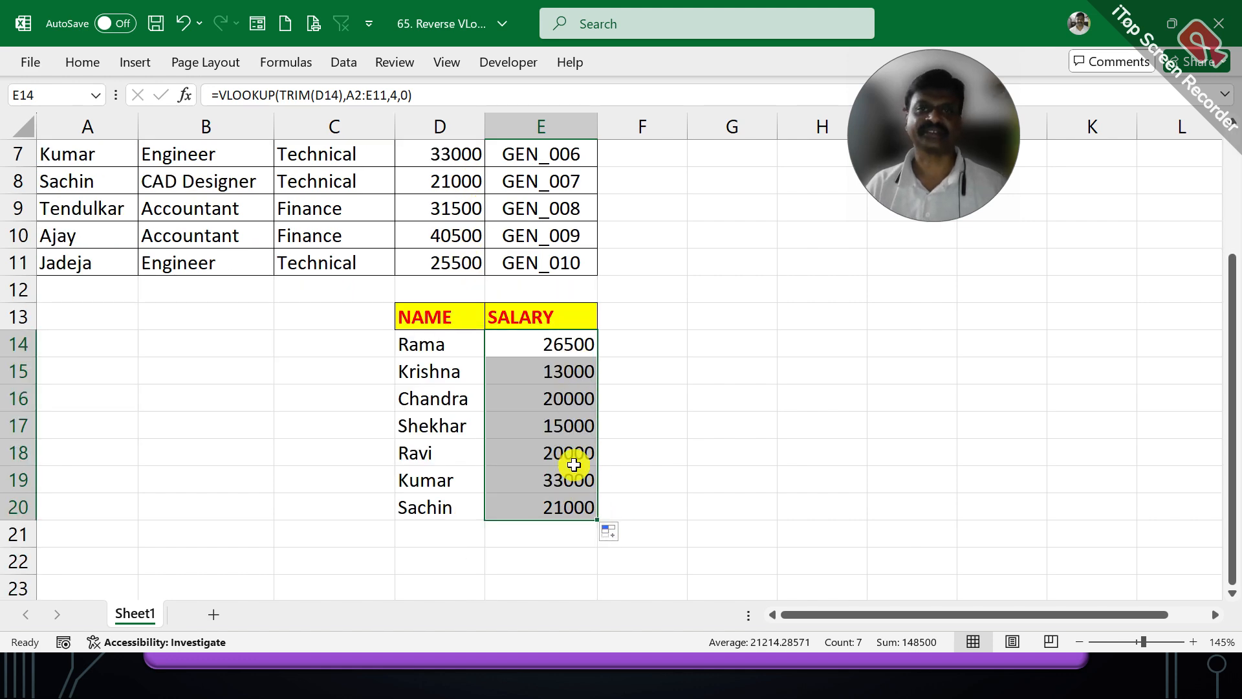
{"action": "left_click", "coordinate": [576, 427]}
{"action": "scroll", "coordinate": [569, 428], "scroll_direction": "up", "scroll_amount": 2}
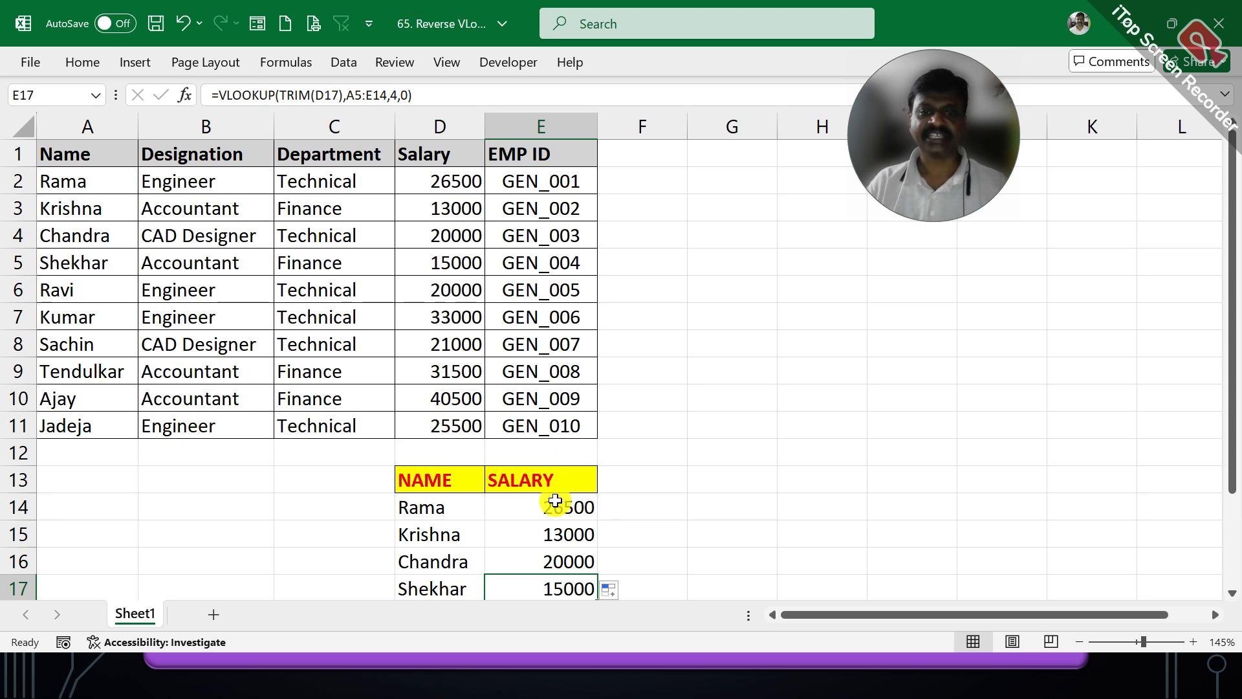
{"action": "left_click", "coordinate": [555, 500]}
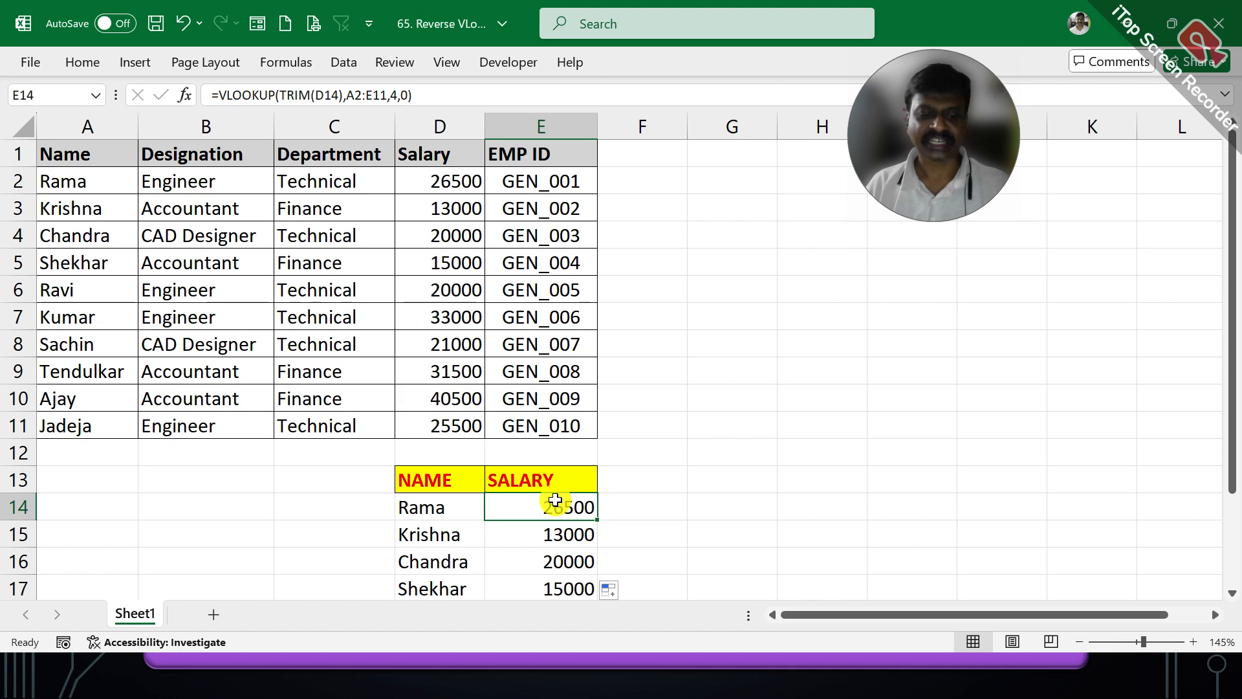
Switch to the END OF THE VIDEO presentation in PowerPoint and start its slide show
{"action": "key", "text": "alt+Tab"}
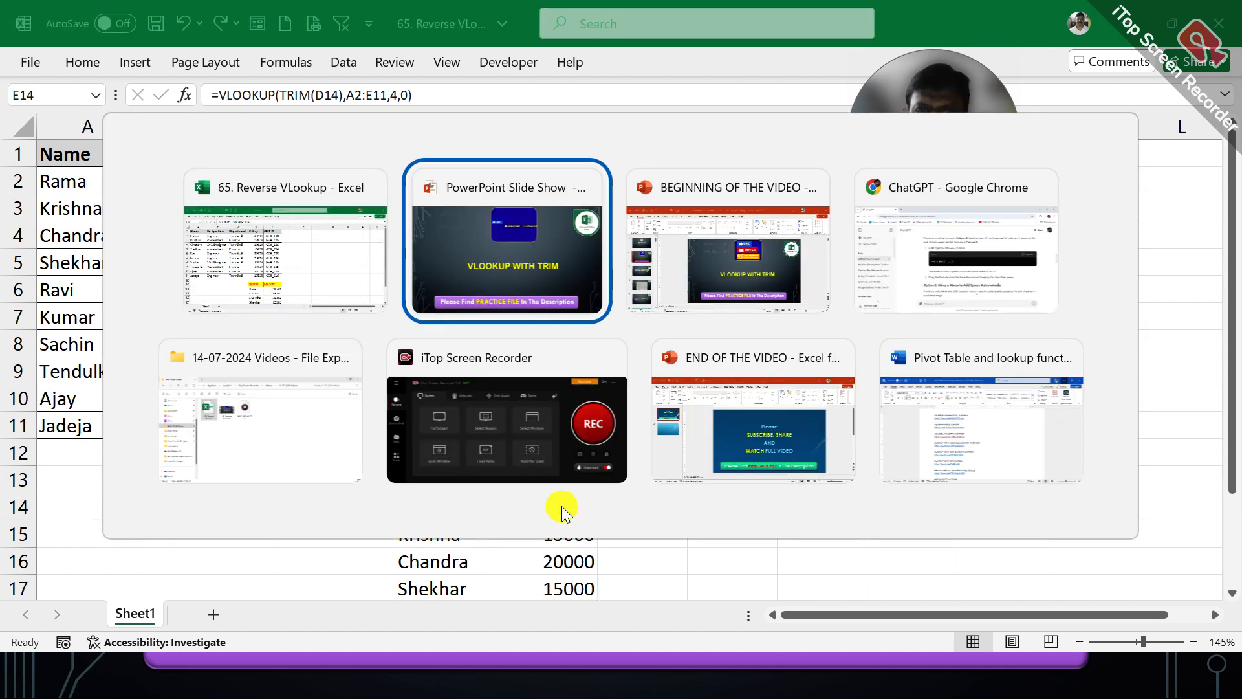
{"action": "key", "text": "alt+Tab"}
{"action": "key", "text": "alt+Tab"}
{"action": "key", "text": "alt+Tab"}
{"action": "key", "text": "alt+Tab"}
{"action": "key", "text": "alt+Tab"}
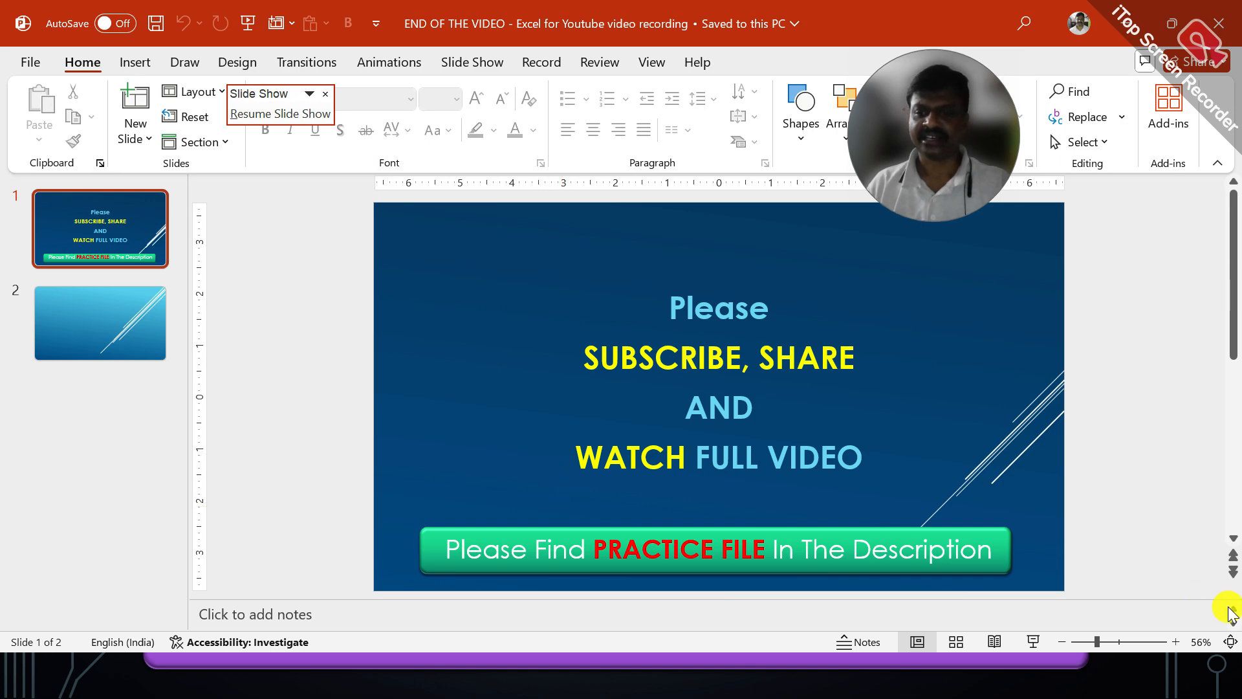
{"action": "left_click", "coordinate": [1034, 641]}
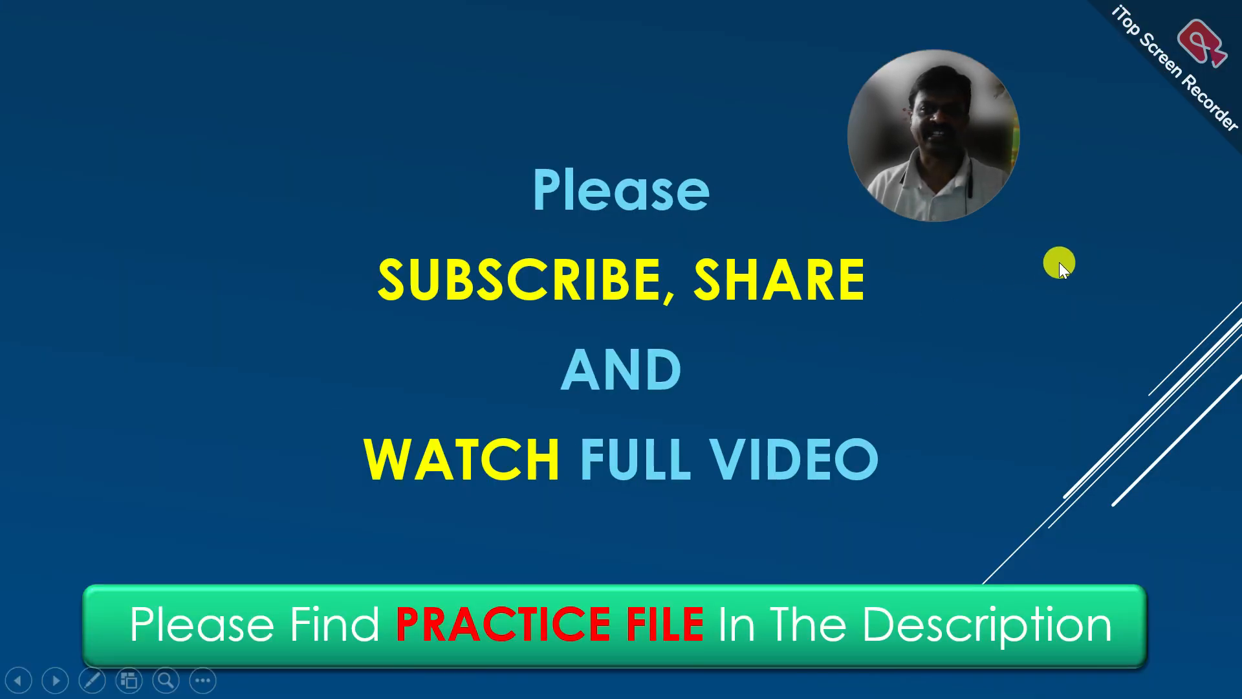